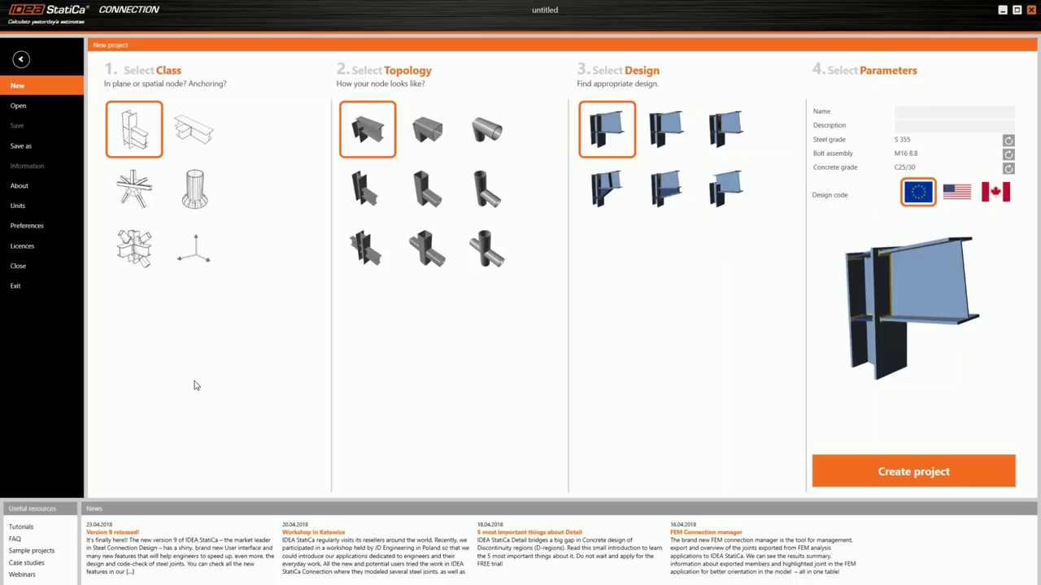
# Step: Create a new project from the column-and-beam class with the I-section knee topology and the welded, stiffened design
pyautogui.click(192, 132)
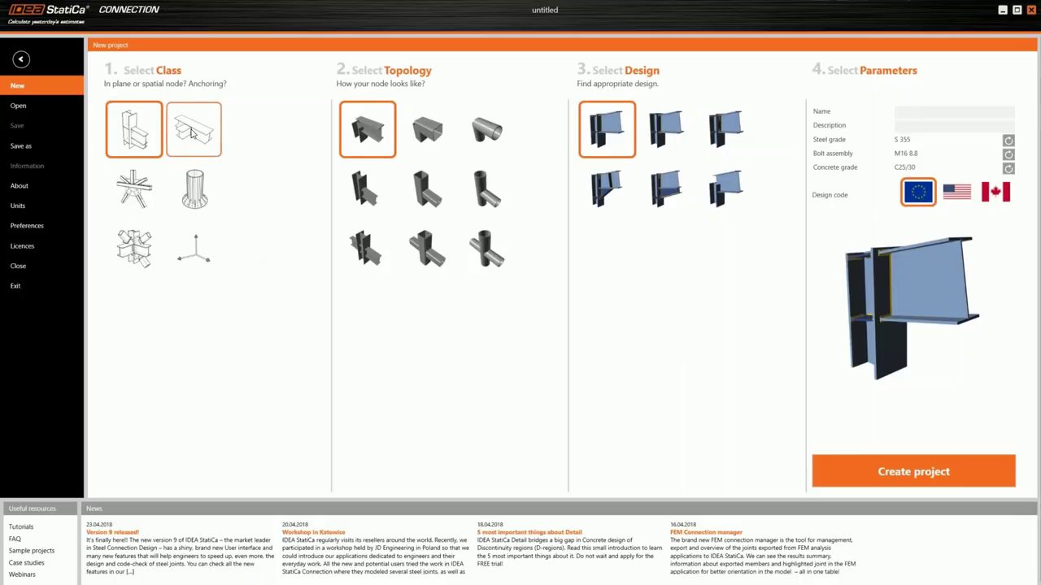
pyautogui.click(134, 140)
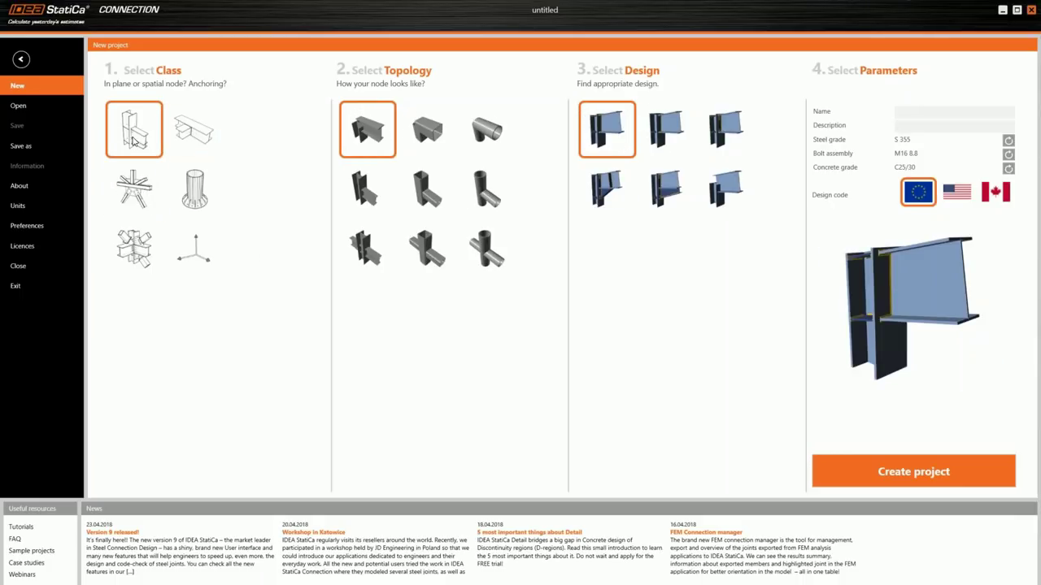
pyautogui.click(417, 134)
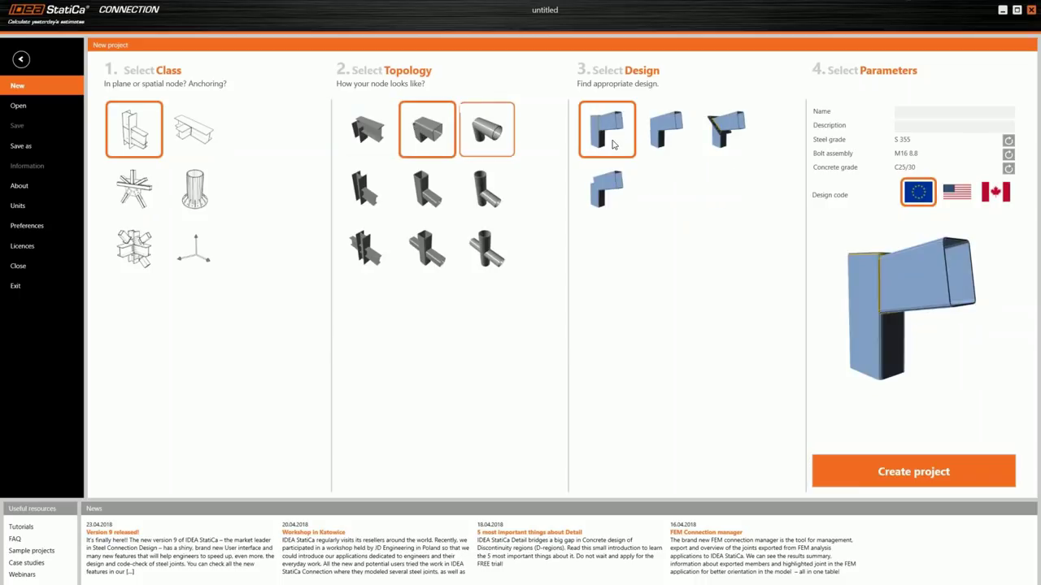
pyautogui.click(486, 131)
pyautogui.click(667, 131)
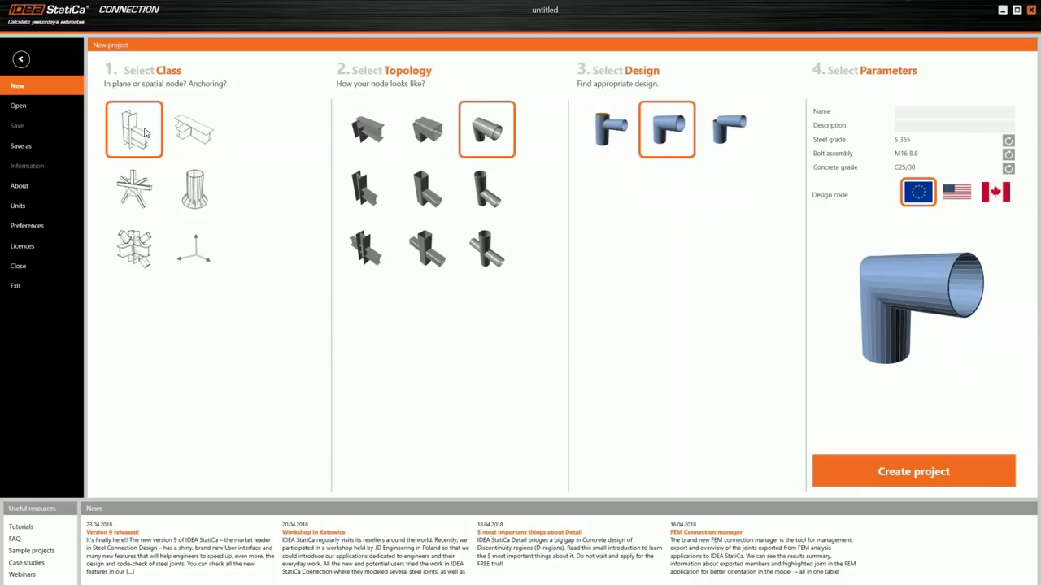
pyautogui.click(369, 122)
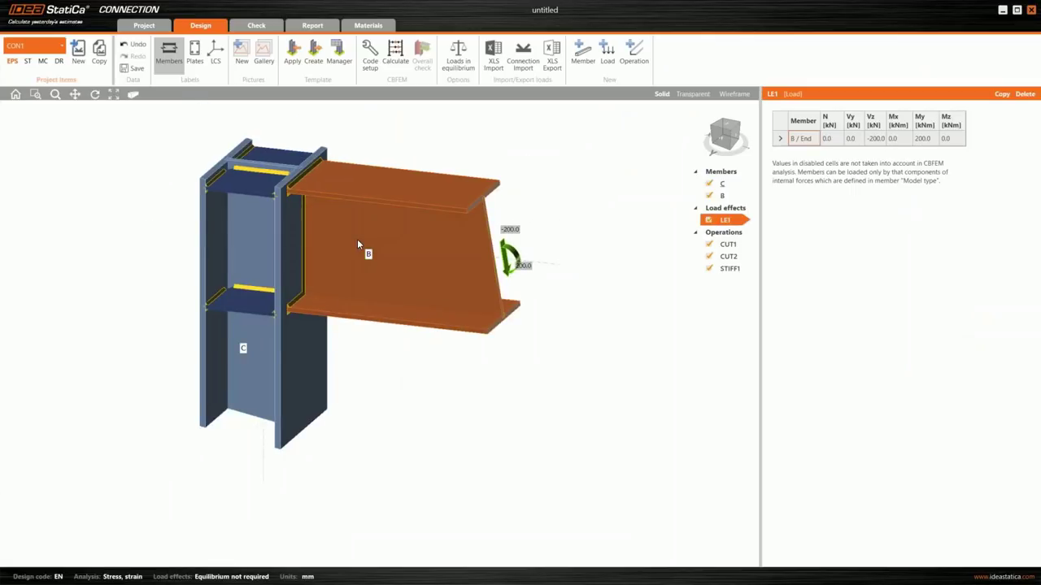
# Step: Calculate the connection and examine its overall check results around the column and beam
pyautogui.moveTo(281, 149); pyautogui.dragTo(321, 163, button='middle')
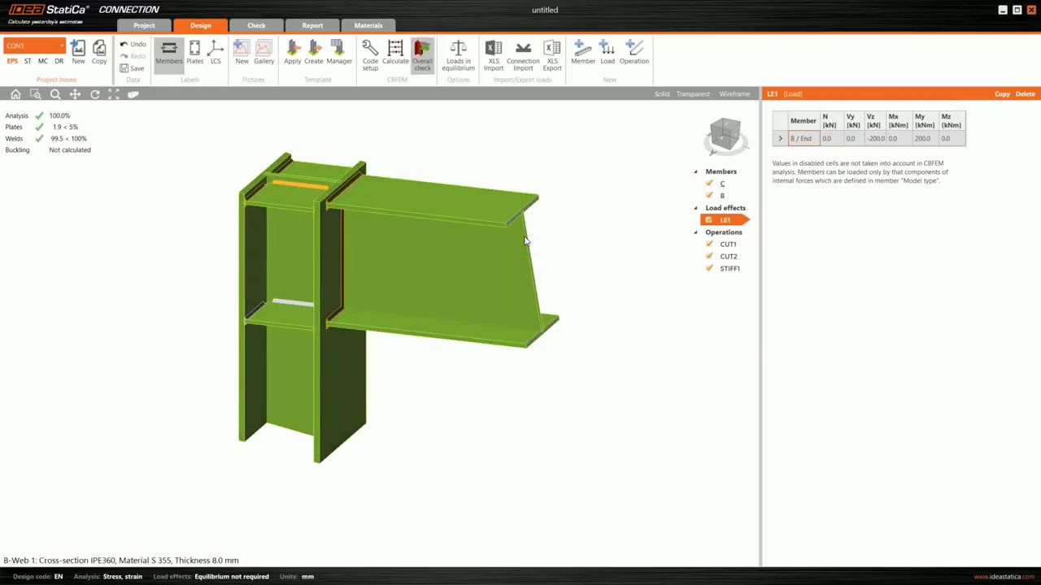
pyautogui.click(525, 243)
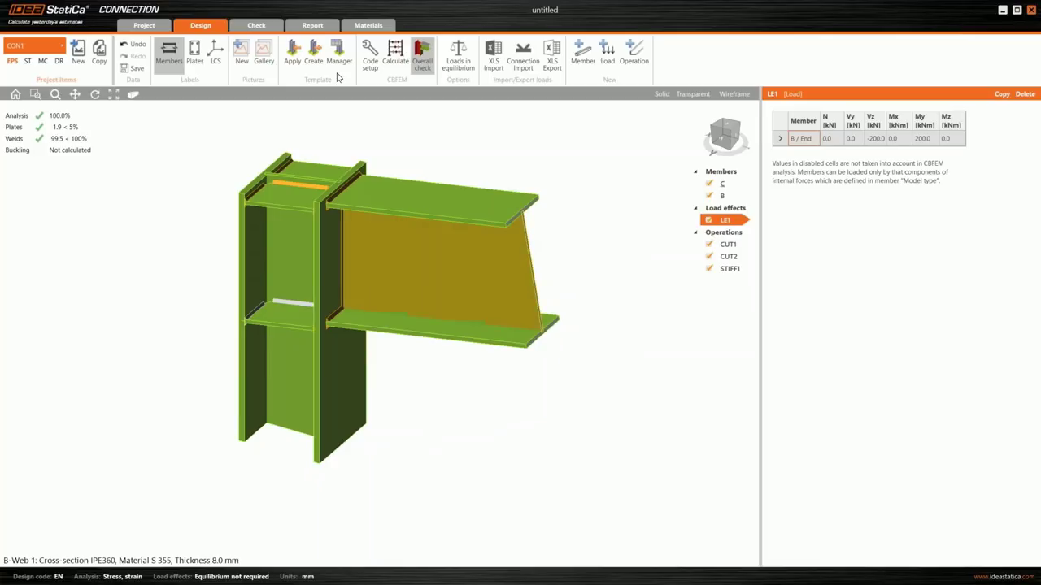
pyautogui.click(267, 27)
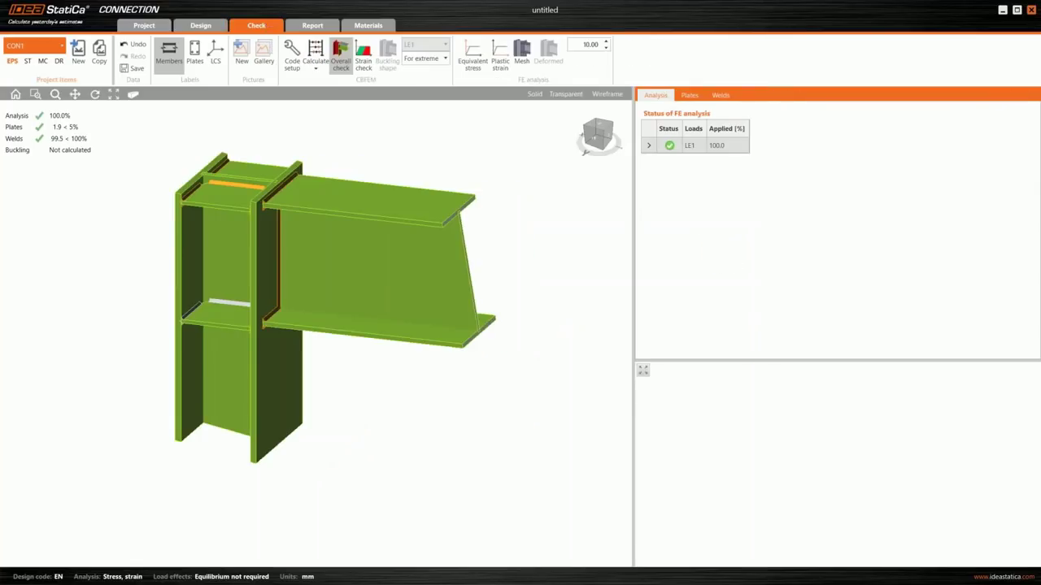
pyautogui.moveTo(390, 272)
pyautogui.keyDown('ctrl'); pyautogui.mouseDown(button='middle')
pyautogui.moveTo(370, 264)
pyautogui.moveTo(389, 258)
pyautogui.mouseUp(button='middle'); pyautogui.keyUp('ctrl')
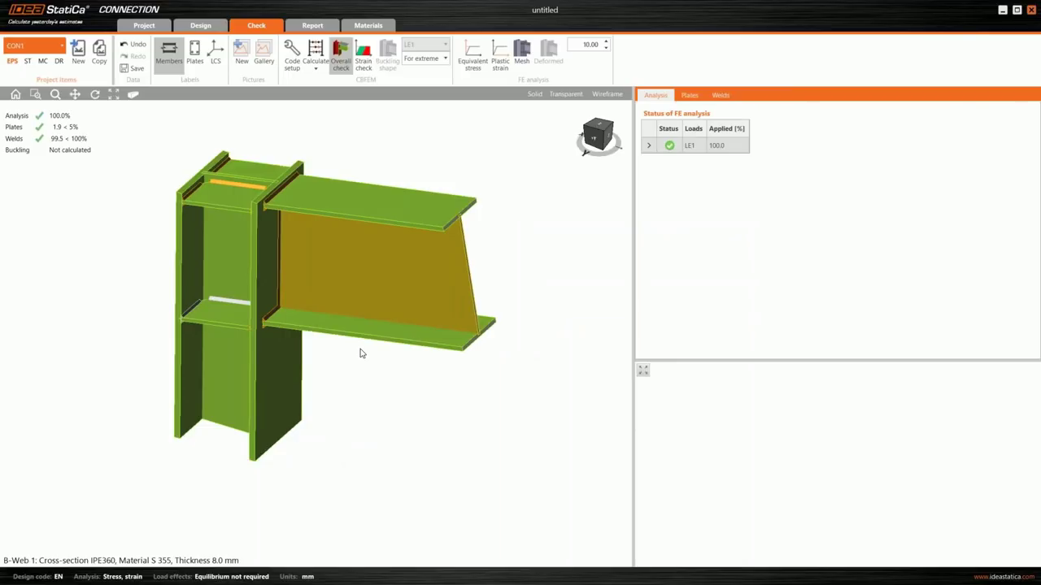
pyautogui.keyDown('ctrl'); pyautogui.moveTo(400, 414); pyautogui.dragTo(350, 371, button='middle'); pyautogui.keyUp('ctrl')
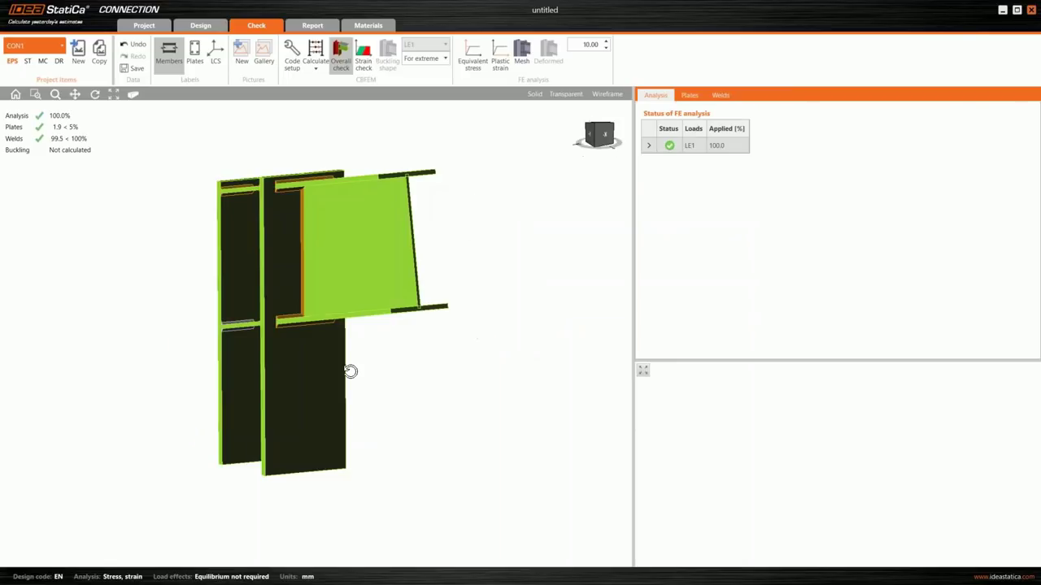
pyautogui.moveTo(350, 370)
pyautogui.mouseDown(button='right')
pyautogui.moveTo(270, 351)
pyautogui.moveTo(354, 385)
pyautogui.mouseUp(button='right')
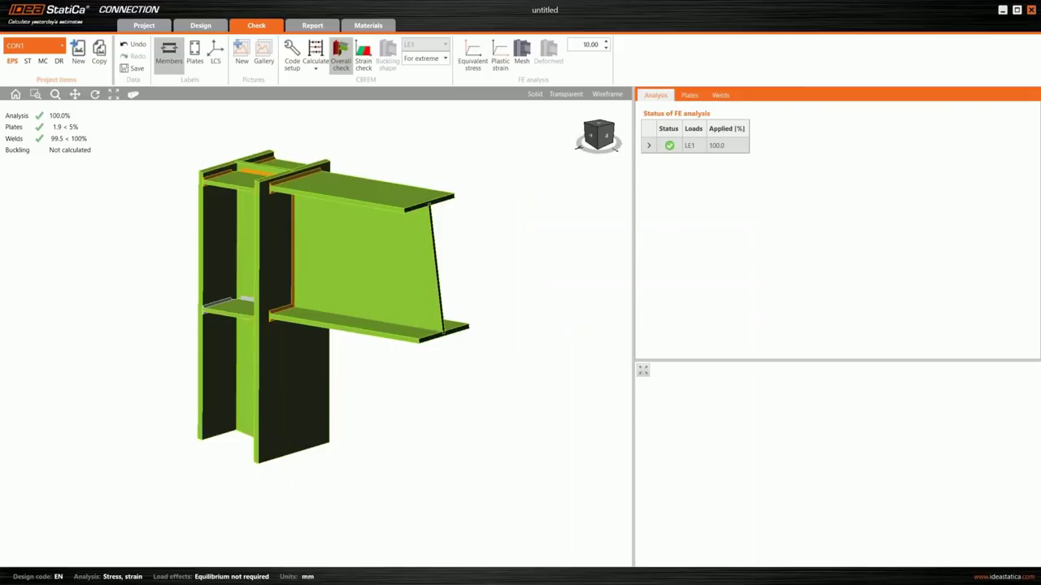
# Step: Display the equivalent stress on the deformed joint with the finite element mesh shown
pyautogui.click(474, 59)
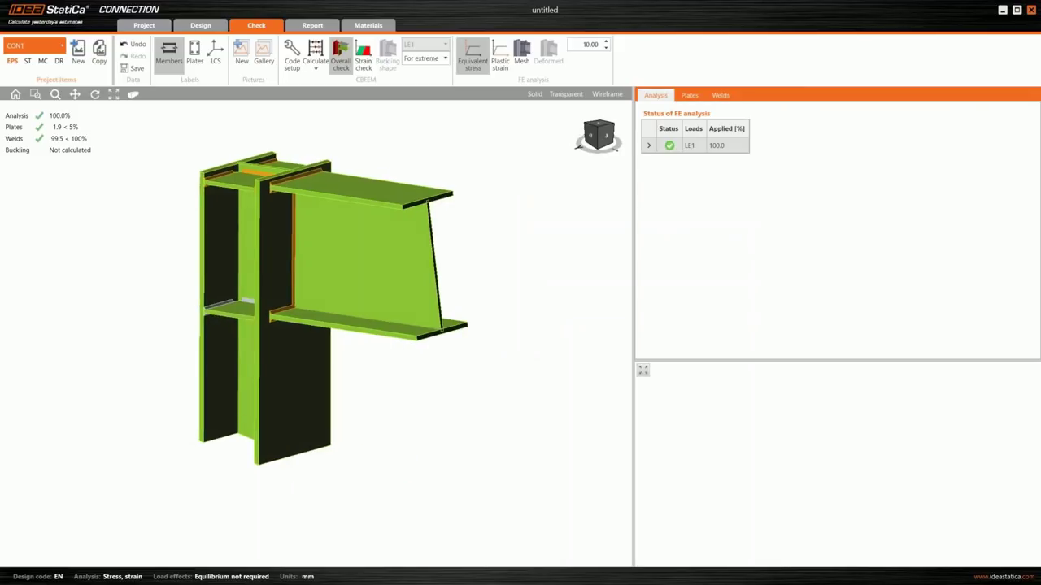
pyautogui.click(474, 62)
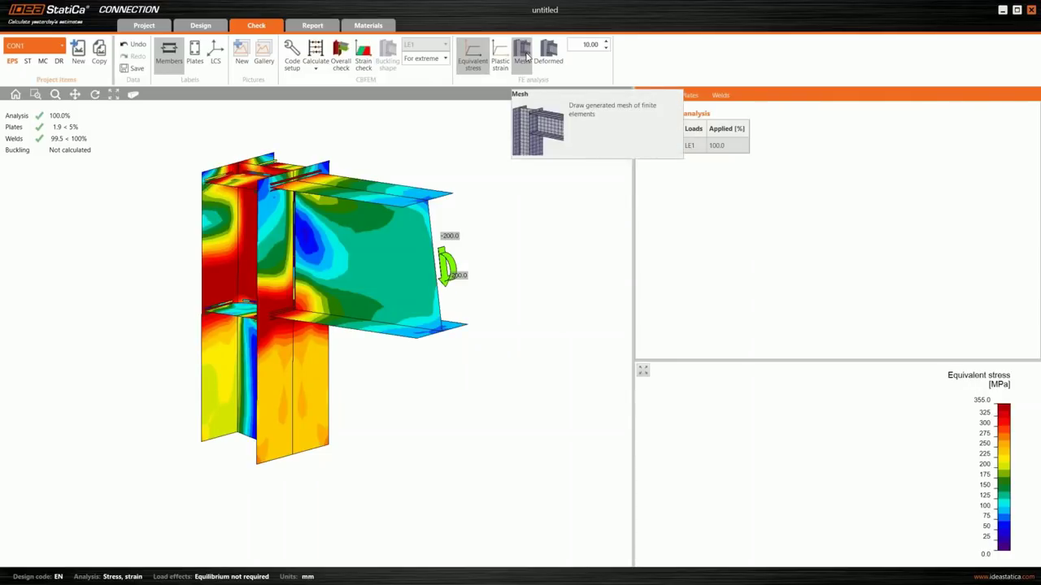
pyautogui.click(524, 55)
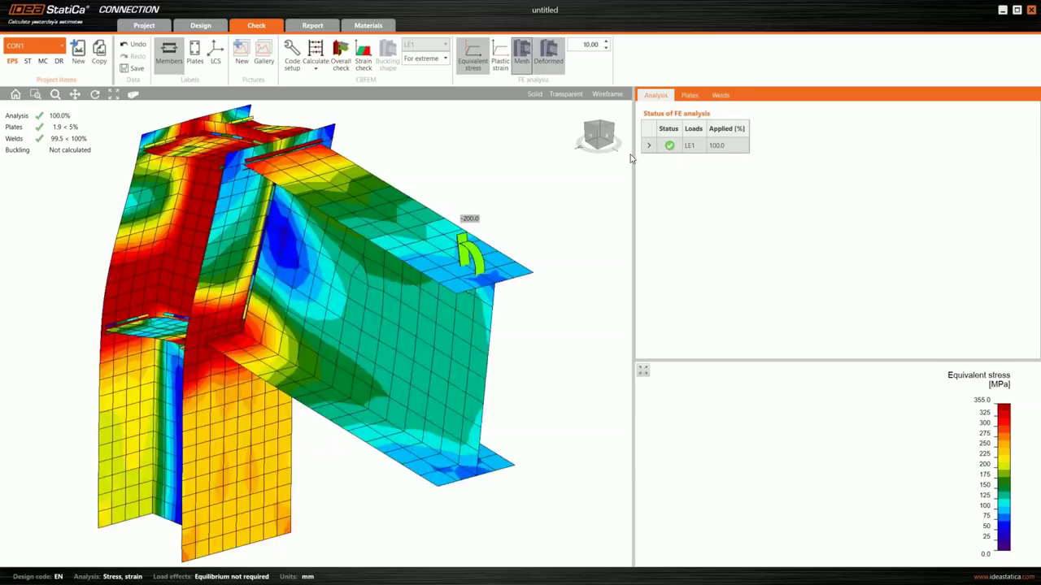
# Step: Review the weld check results, including the detailed formulas for the weld between C-tfl 1 and B-bfl 1
pyautogui.click(720, 96)
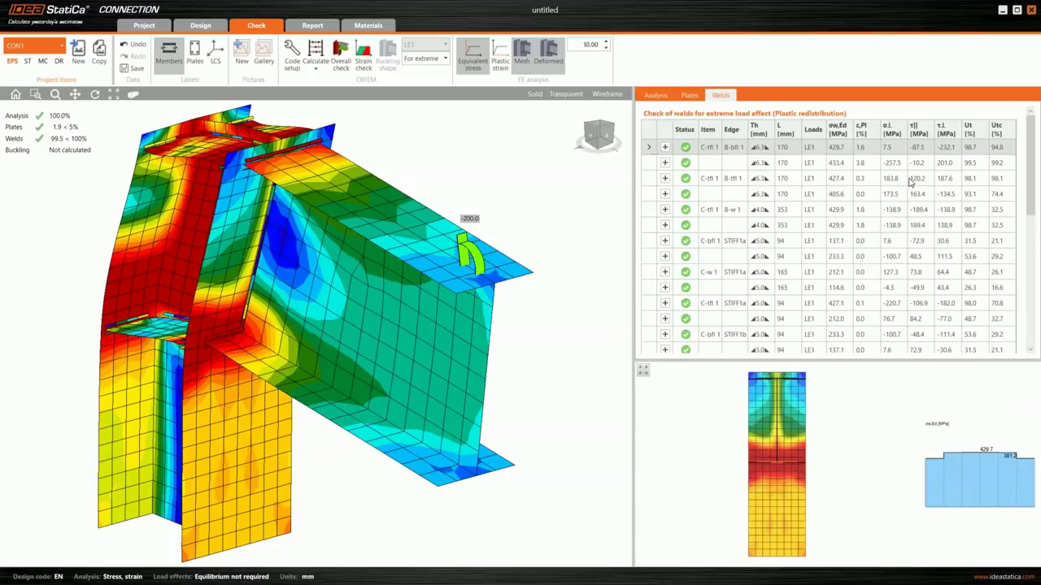
pyautogui.click(664, 147)
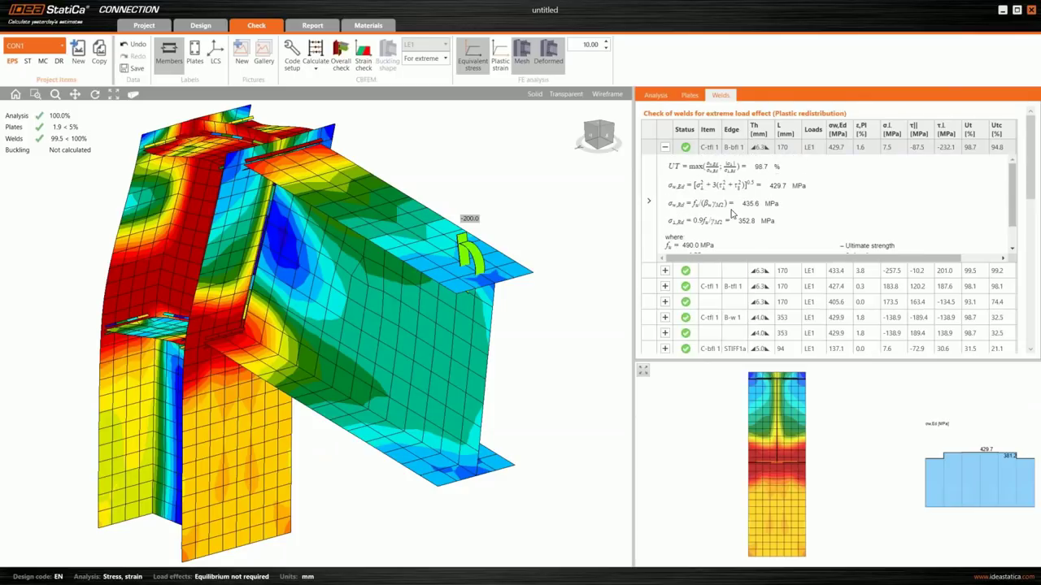
pyautogui.click(665, 149)
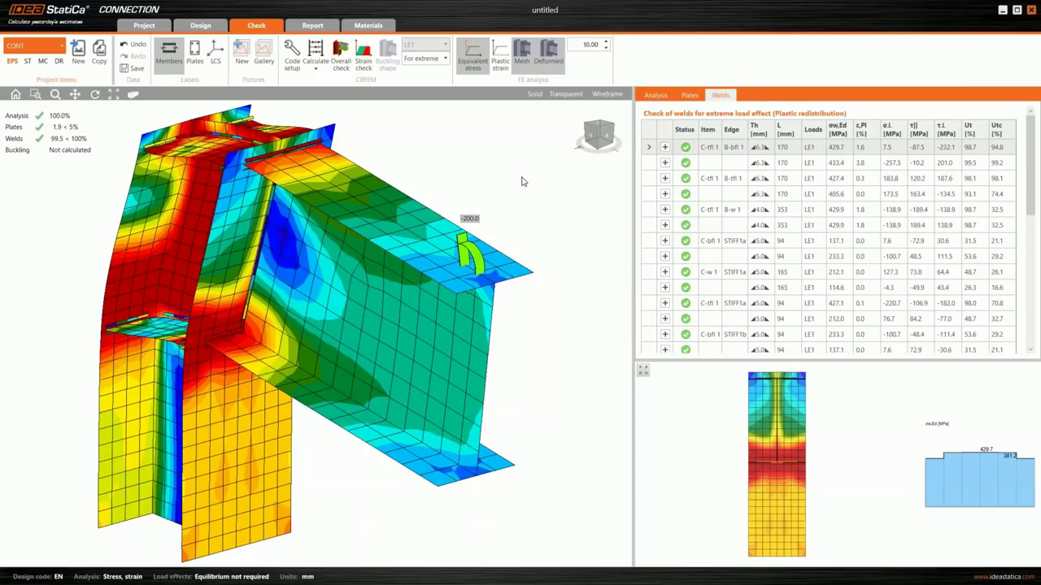
# Step: Return to the solid design model and set the bending moment My of load effect LE1 on member B to 250 kNm
pyautogui.click(201, 26)
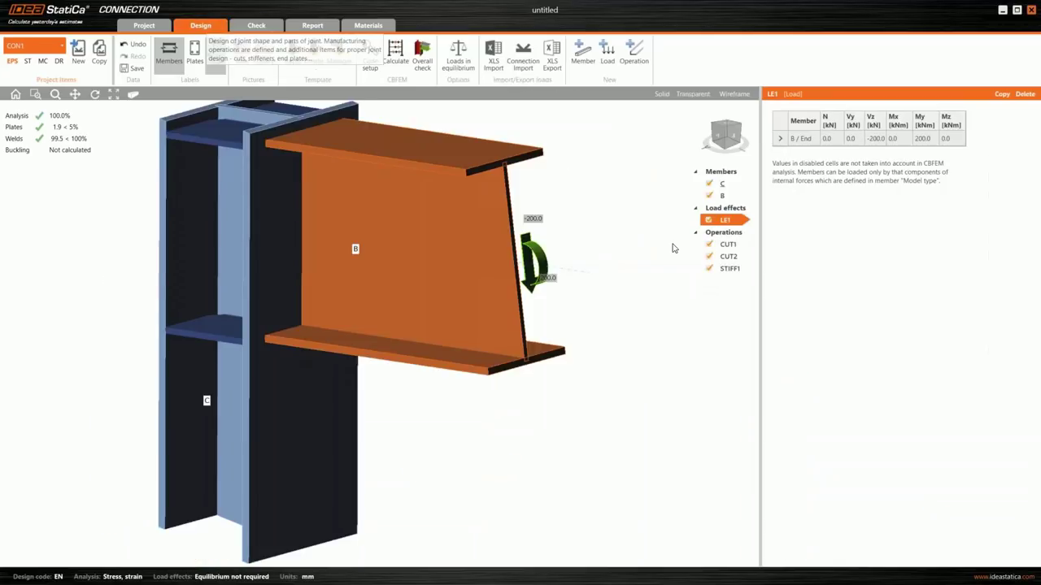
pyautogui.click(662, 94)
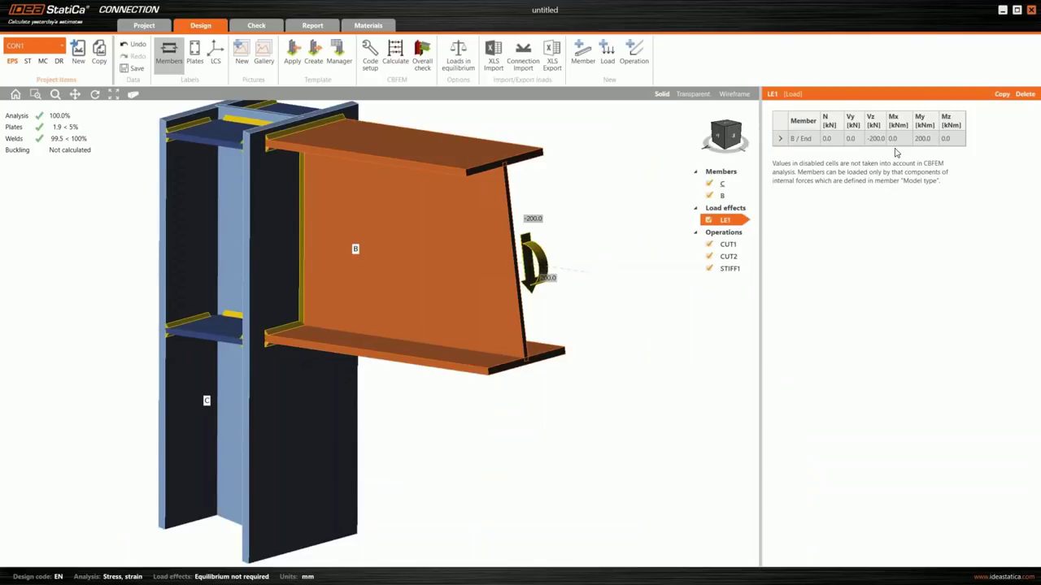
pyautogui.click(927, 139)
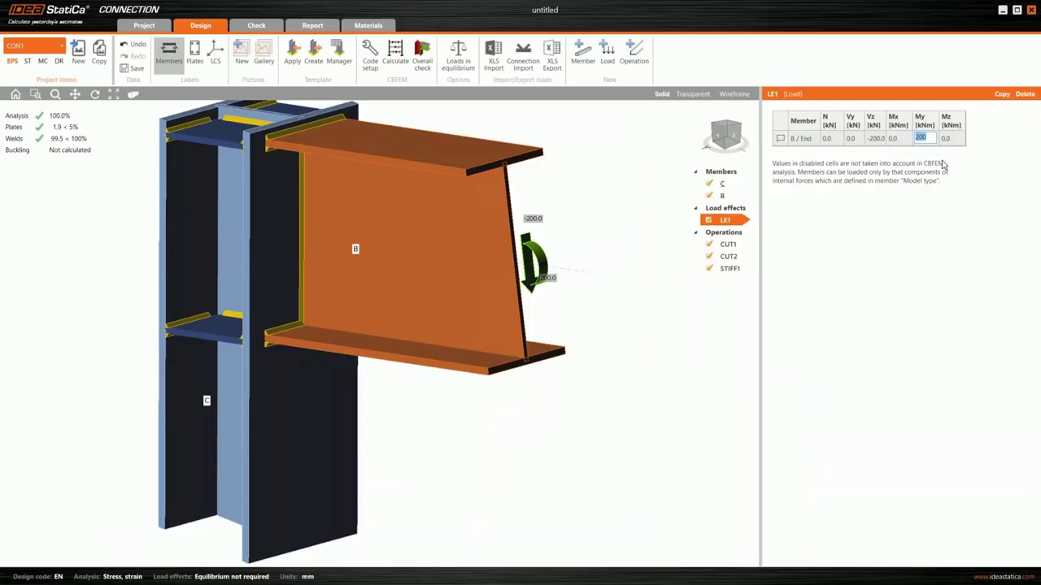
pyautogui.write('250')
pyautogui.press('Tab')
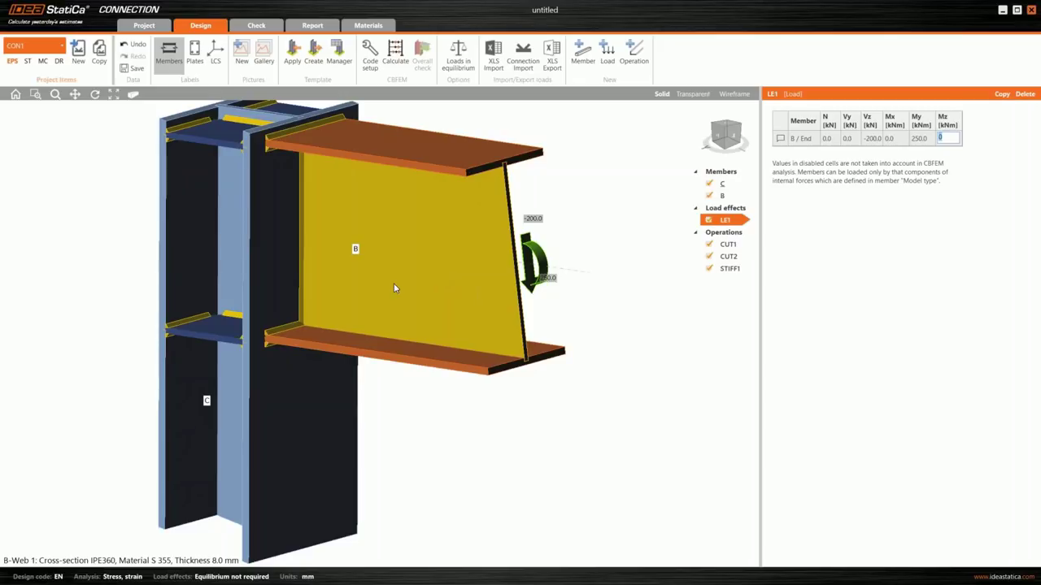
# Step: Clean member B and column C to remove all existing cut and stiffener operations
pyautogui.scroll(-2, 394, 288)
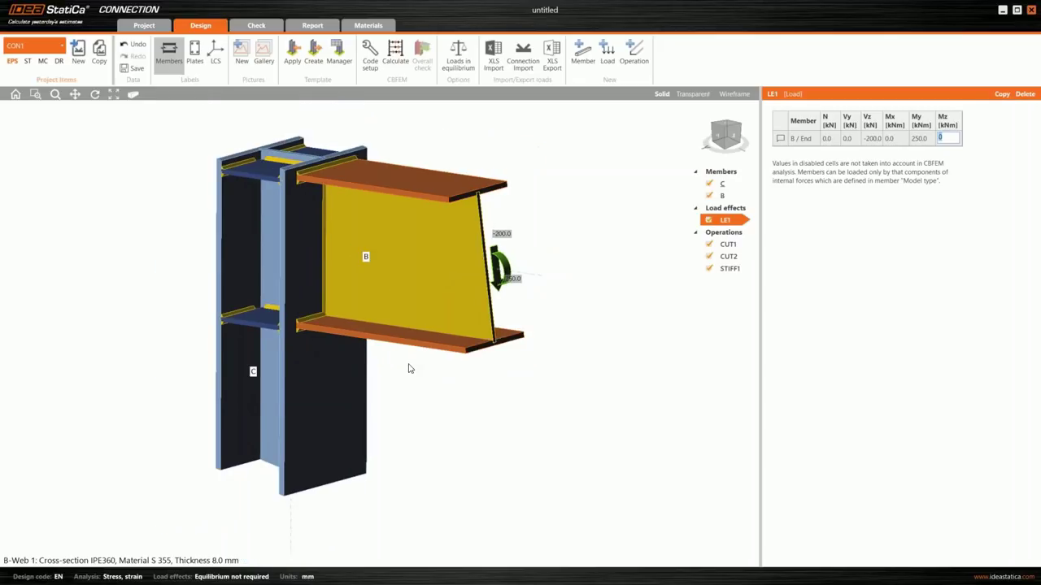
pyautogui.moveTo(409, 368); pyautogui.dragTo(348, 266, button='middle')
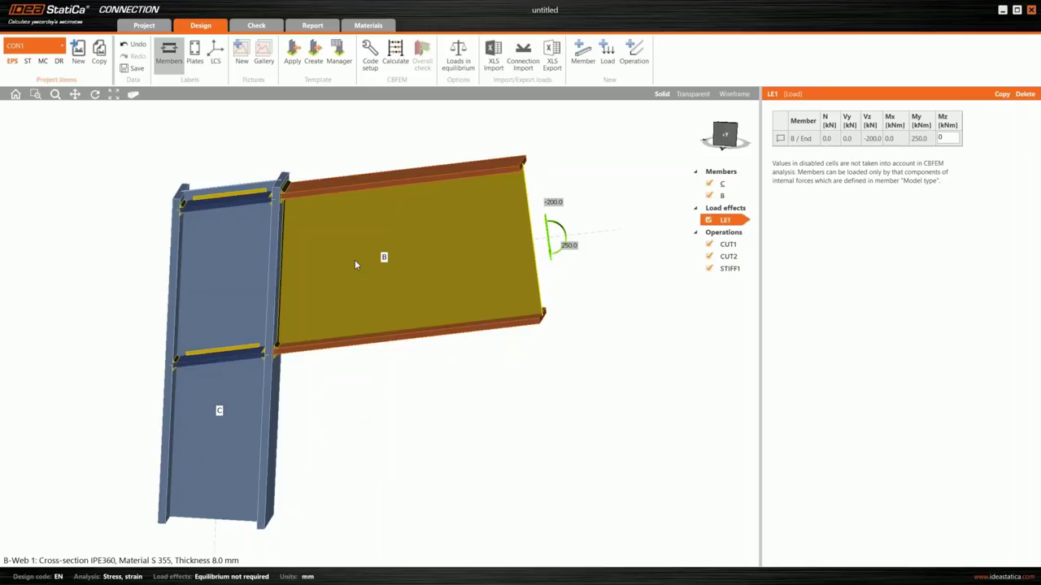
pyautogui.rightClick(355, 264)
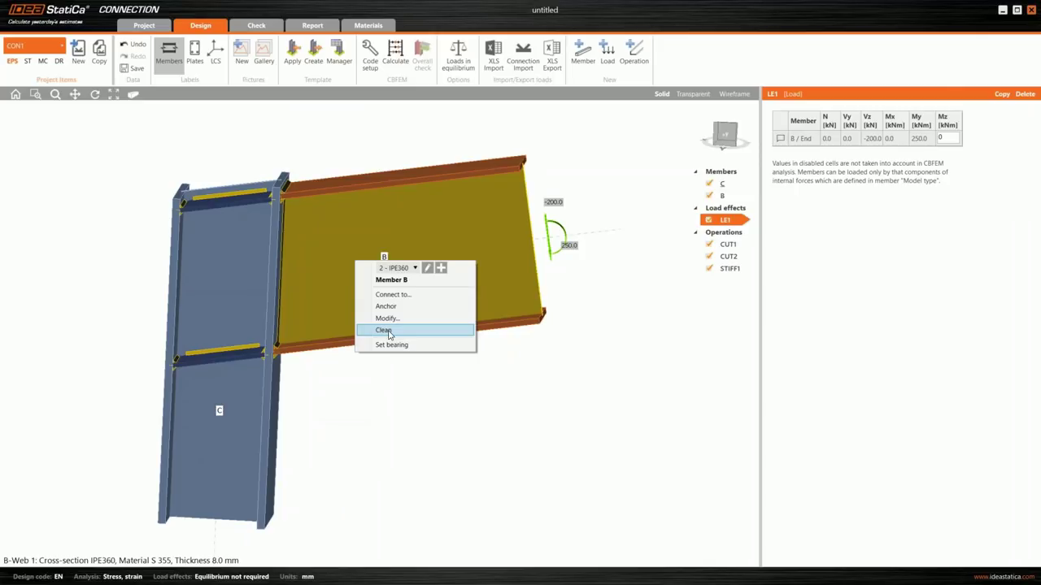
pyautogui.click(388, 331)
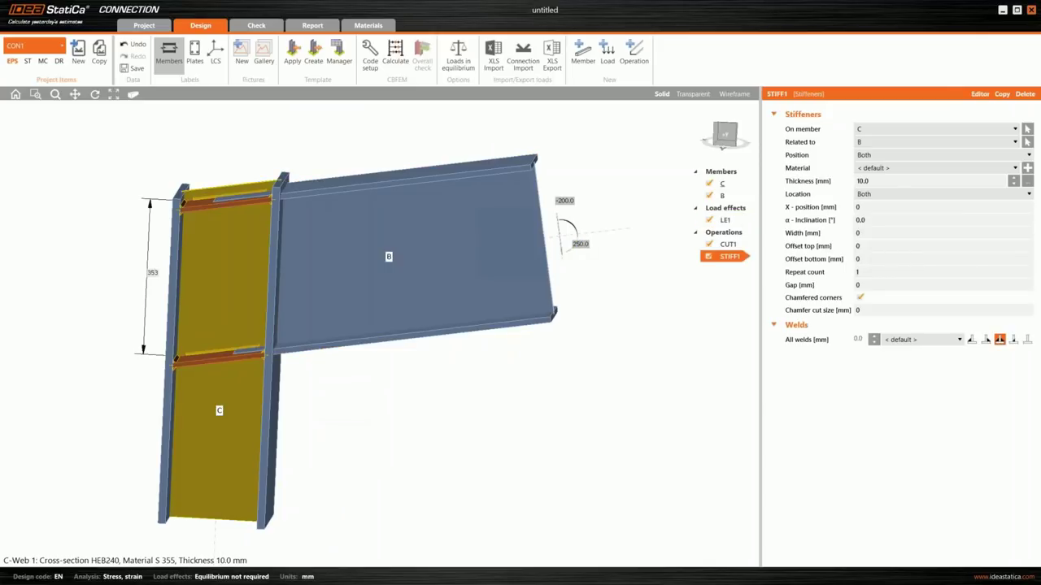
pyautogui.rightClick(233, 387)
pyautogui.click(262, 456)
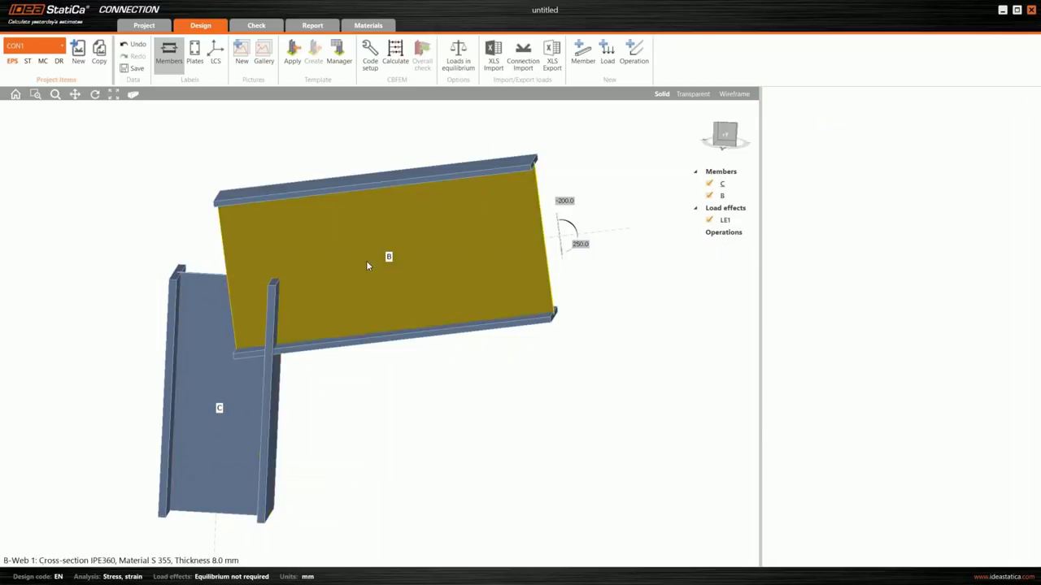
# Step: Connect member B to column C with the bolted haunched end plate design, using M16 8.8 as the default bolt
pyautogui.rightClick(367, 266)
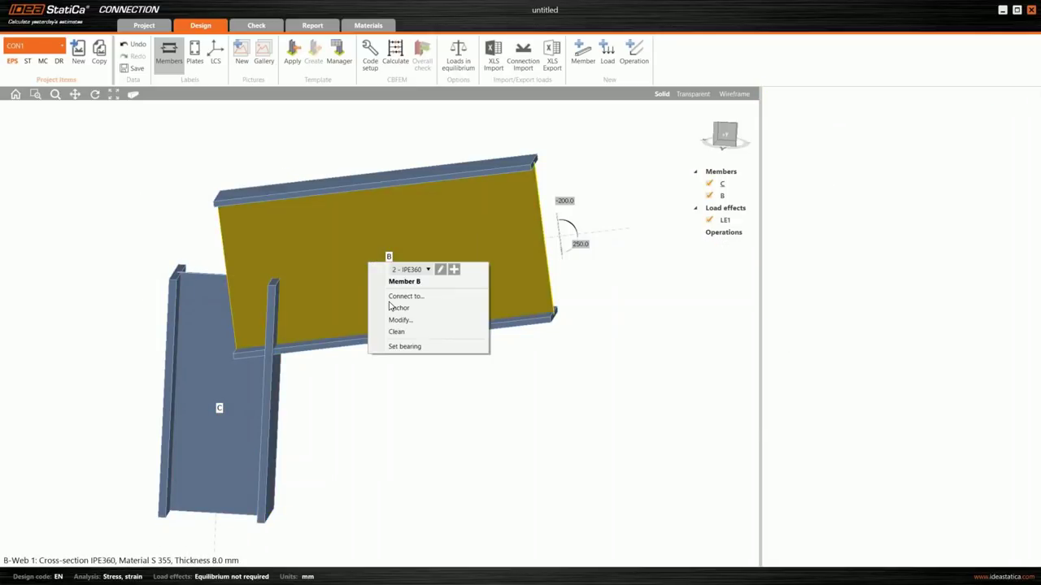
pyautogui.click(399, 307)
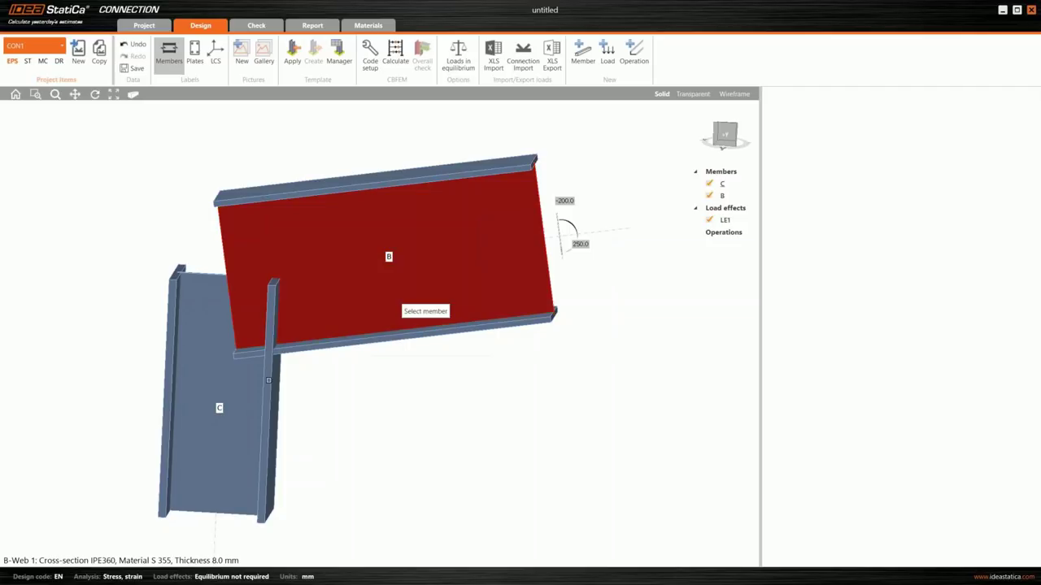
pyautogui.click(271, 378)
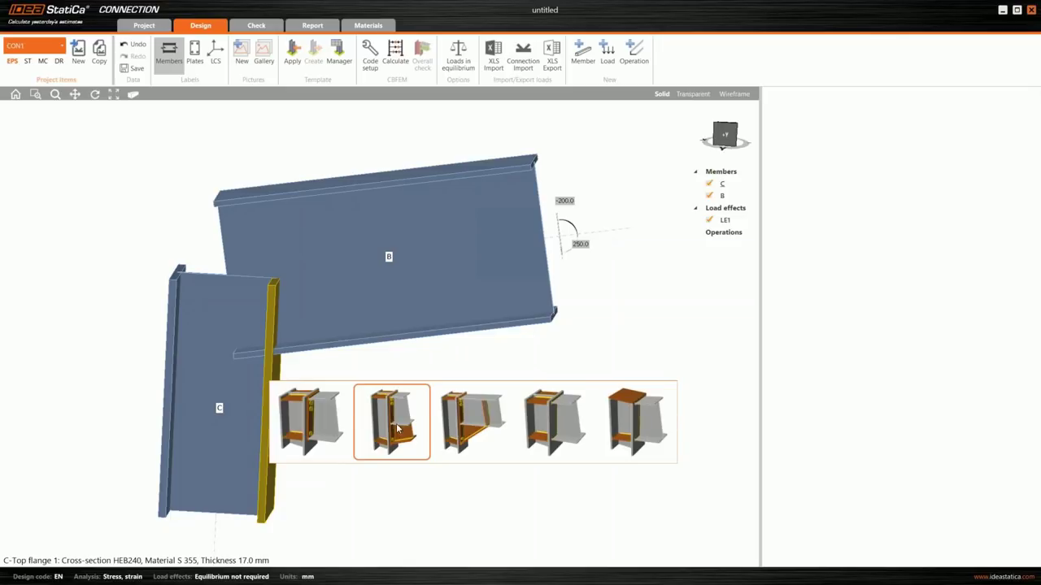
pyautogui.click(397, 426)
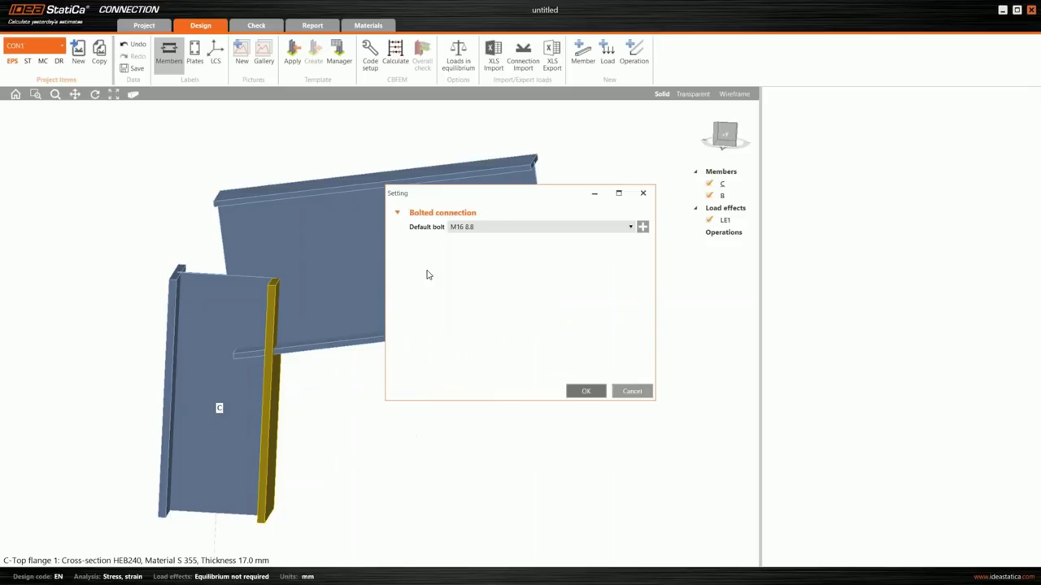
pyautogui.press('Return')
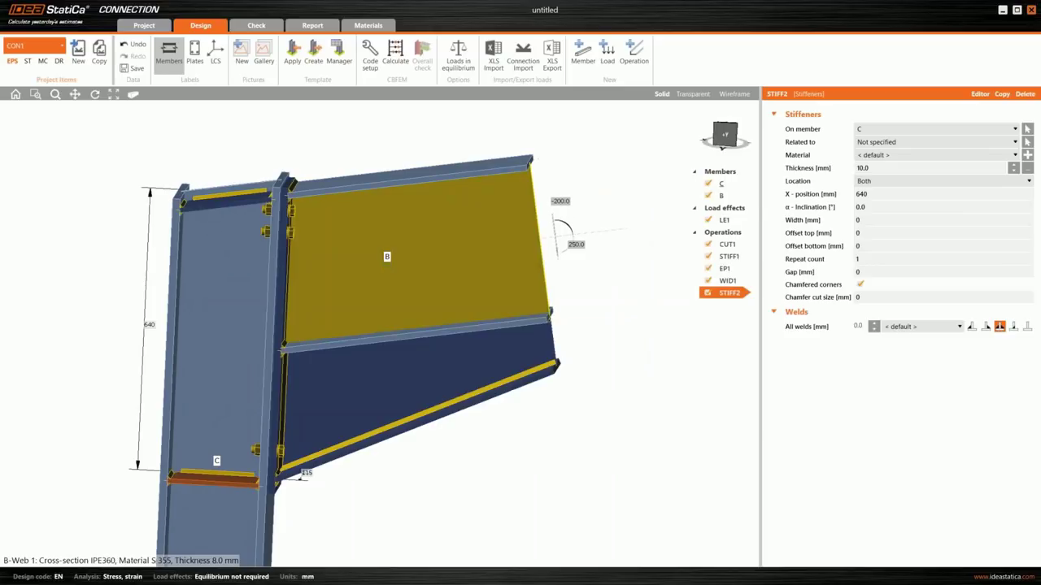
# Step: Change the end plate EP1 bolt assembly to M20 10.9 and recalculate the joint
pyautogui.moveTo(406, 281); pyautogui.dragTo(423, 261, button='middle')
pyautogui.scroll(-2, 423, 261)
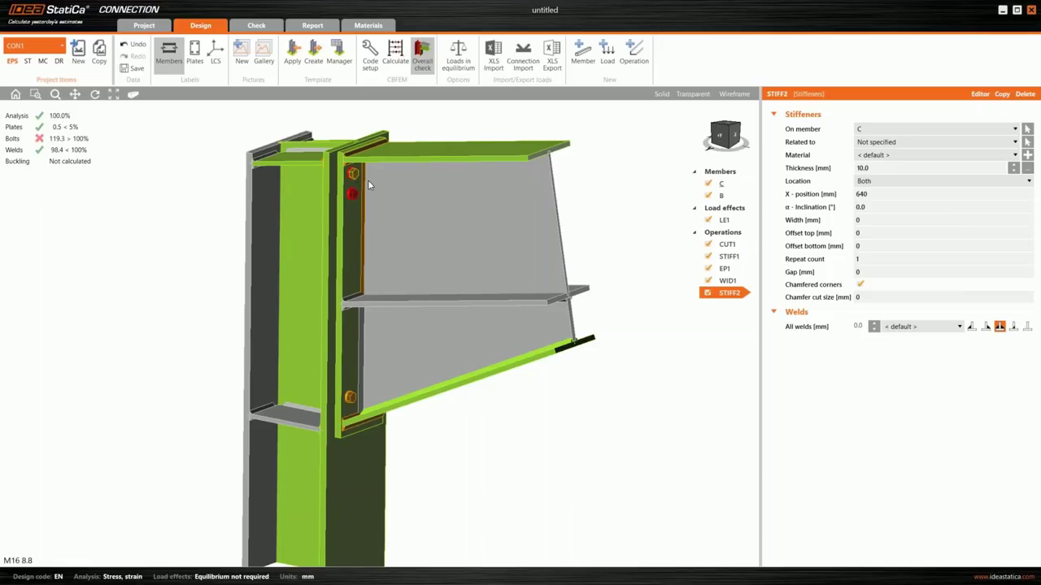
pyautogui.moveTo(368, 182)
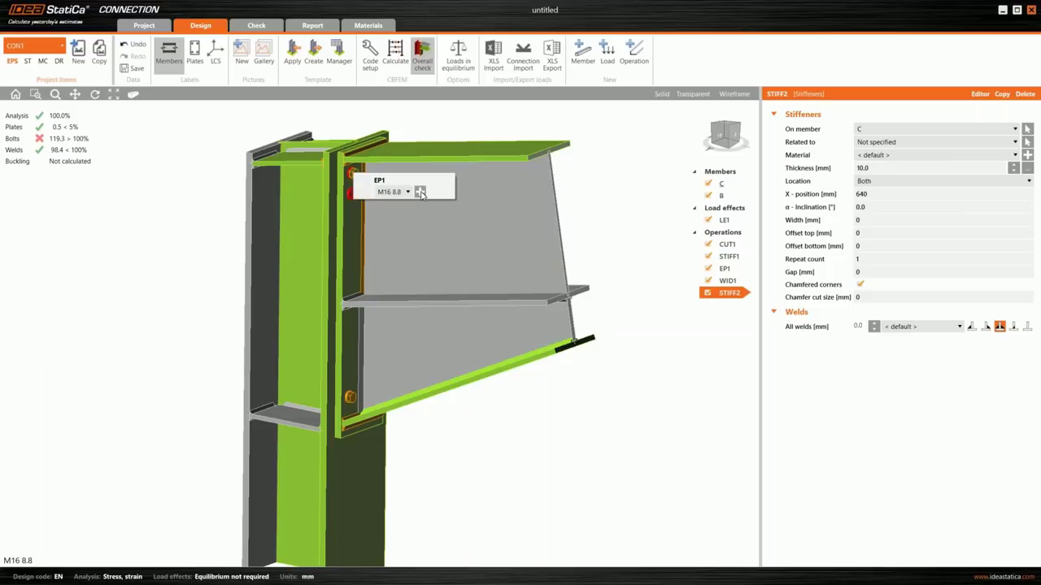
pyautogui.click(419, 192)
pyautogui.click(457, 223)
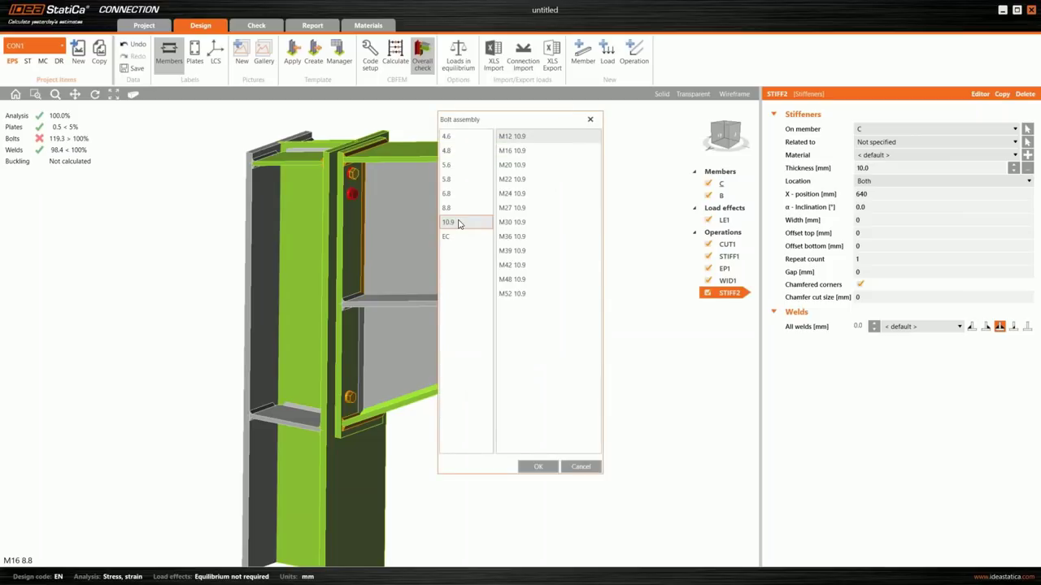
pyautogui.click(520, 166)
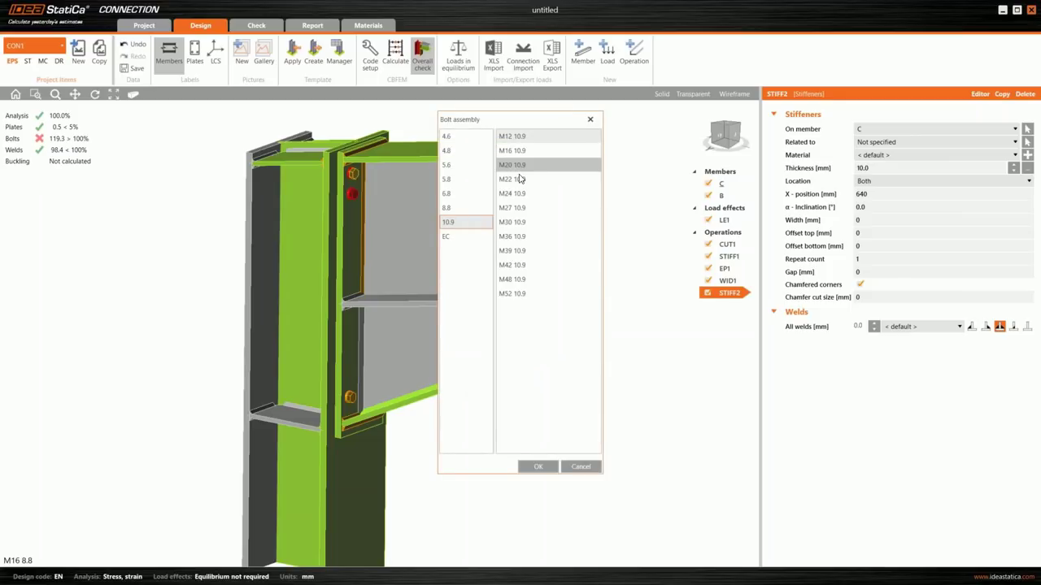
pyautogui.click(514, 194)
pyautogui.click(544, 470)
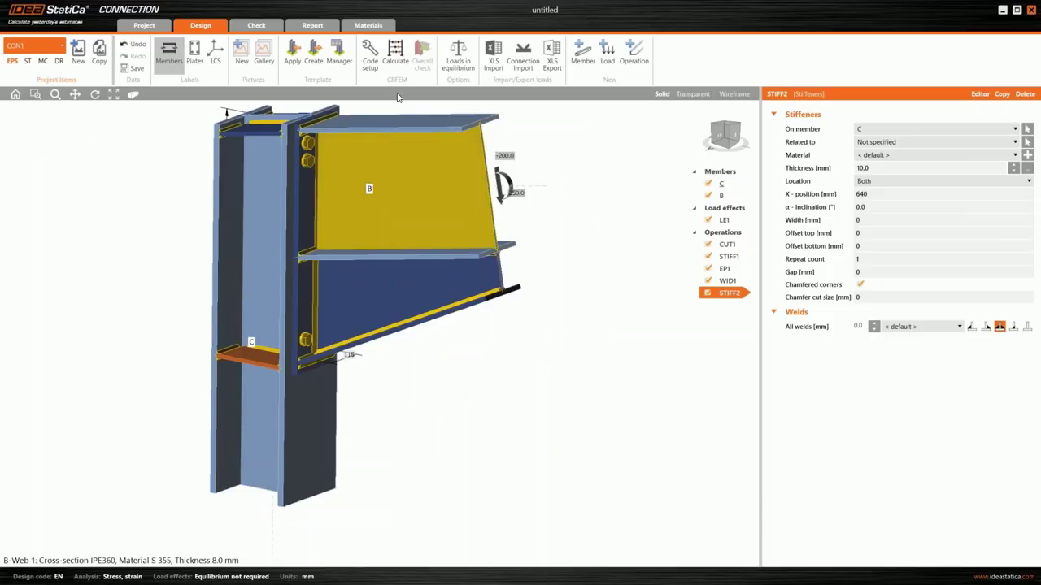
pyautogui.click(395, 55)
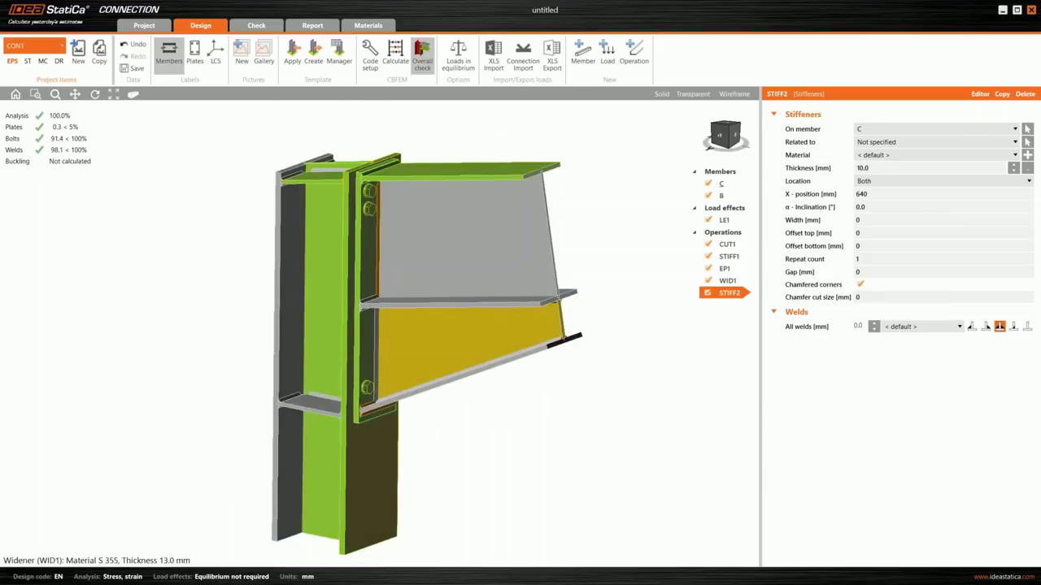
pyautogui.moveTo(472, 333)
pyautogui.mouseDown(button='right')
pyautogui.moveTo(440, 228)
pyautogui.moveTo(472, 325)
pyautogui.mouseUp(button='right')
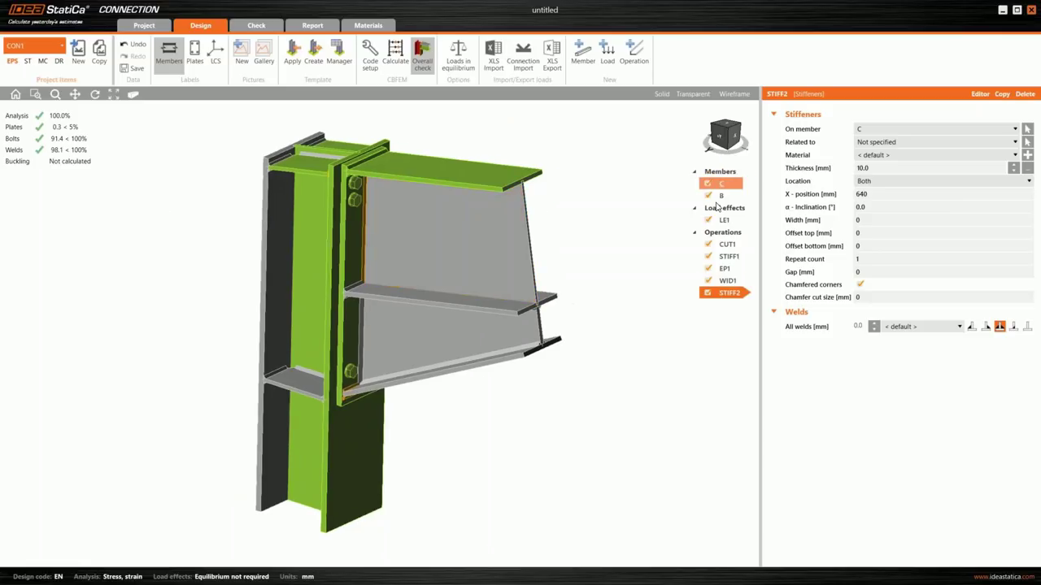
# Step: Return to the solid model display and delete the upper stiffener STIFF1 from column C
pyautogui.click(729, 258)
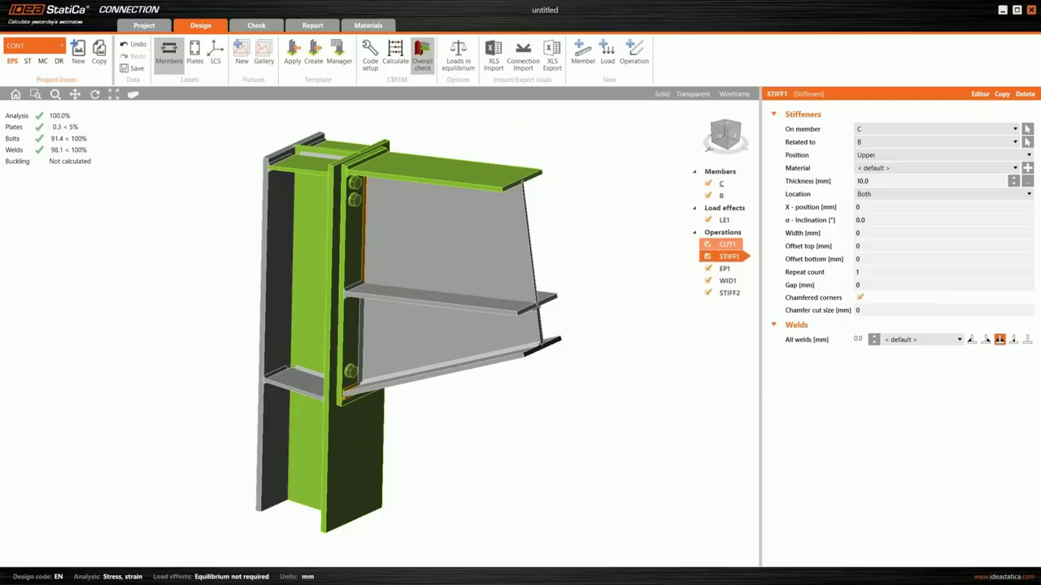
pyautogui.click(662, 94)
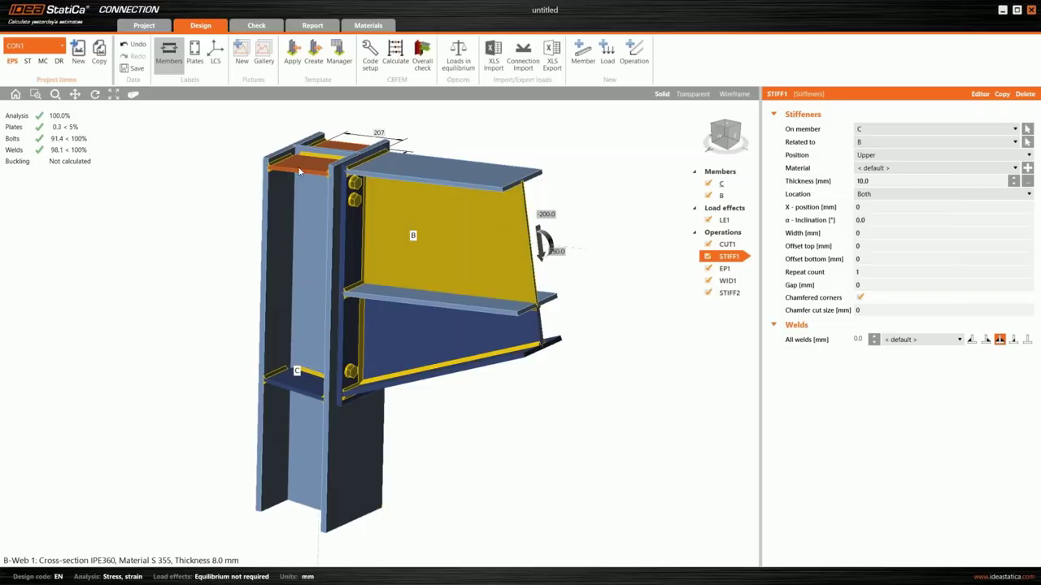
pyautogui.rightClick(726, 258)
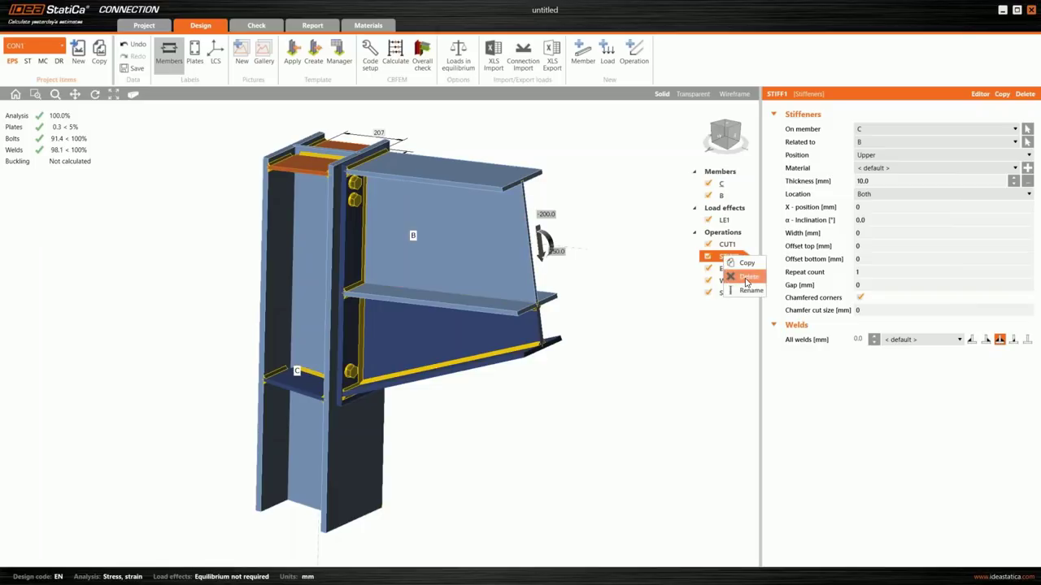
pyautogui.click(738, 278)
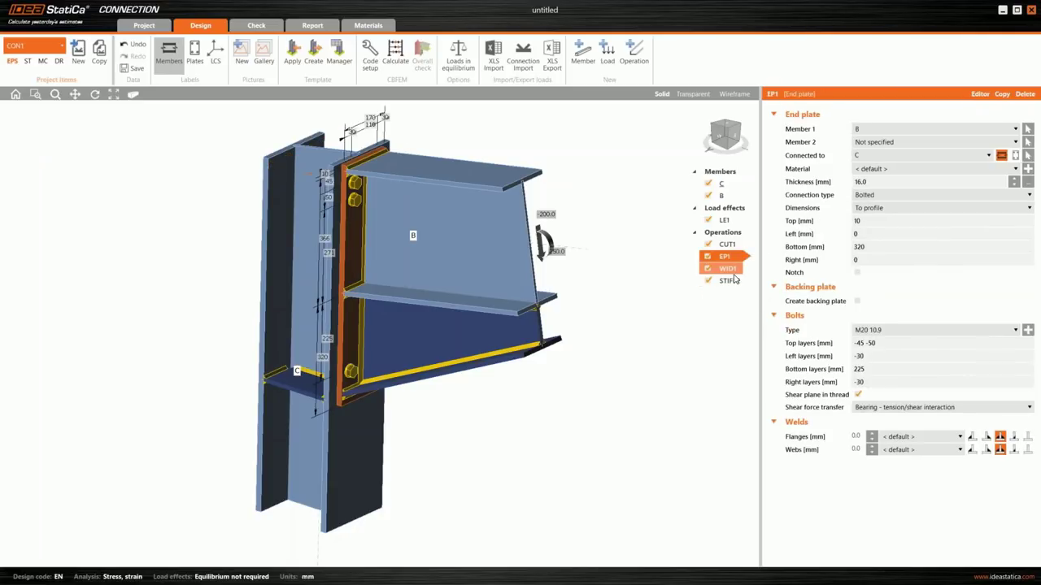
# Step: Set the column cut CUT1 to the perpendicular direction with an offset of 80 mm
pyautogui.click(730, 245)
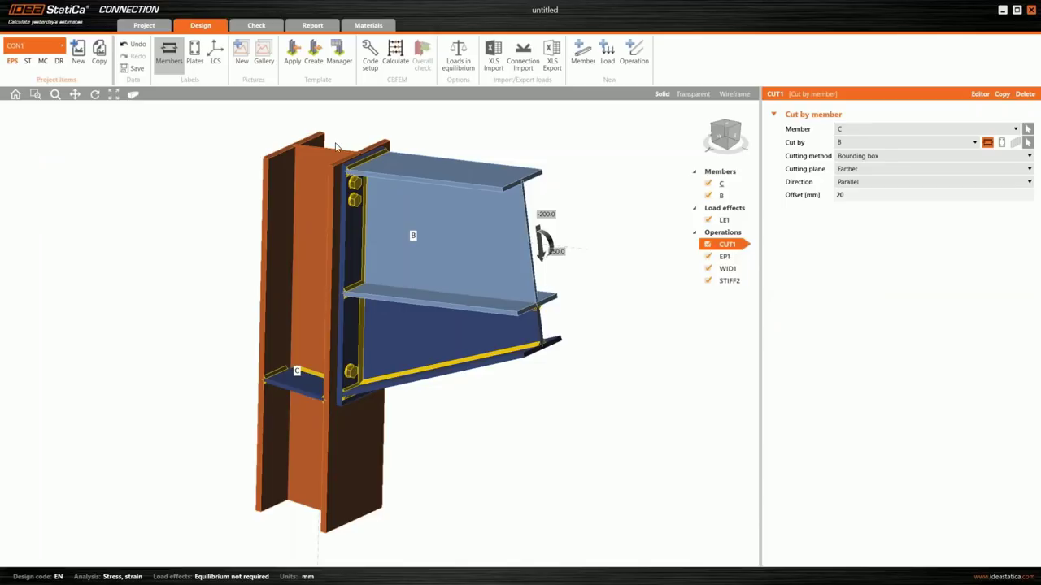
pyautogui.click(863, 184)
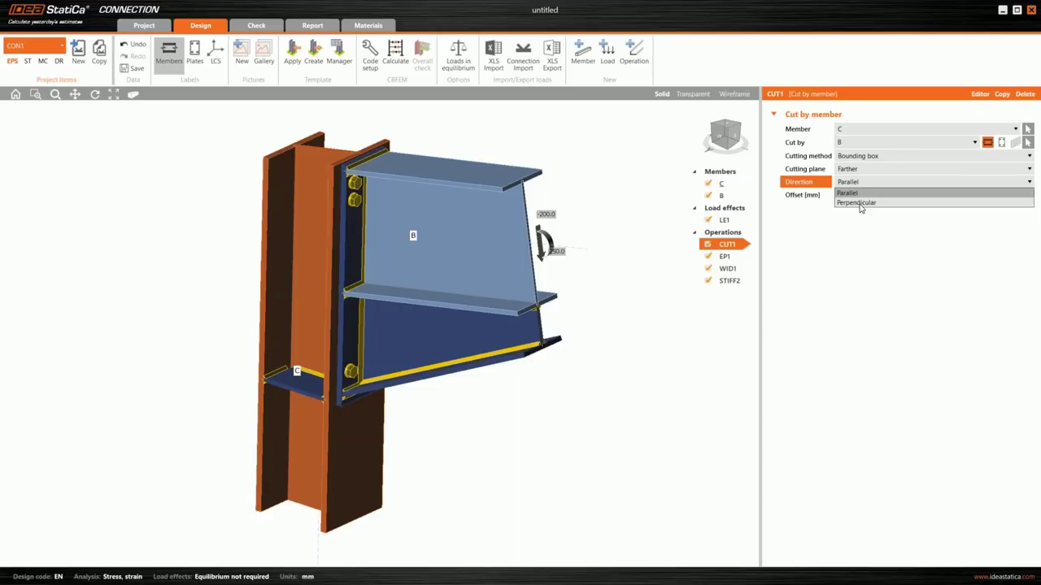
pyautogui.click(861, 203)
pyautogui.click(814, 196)
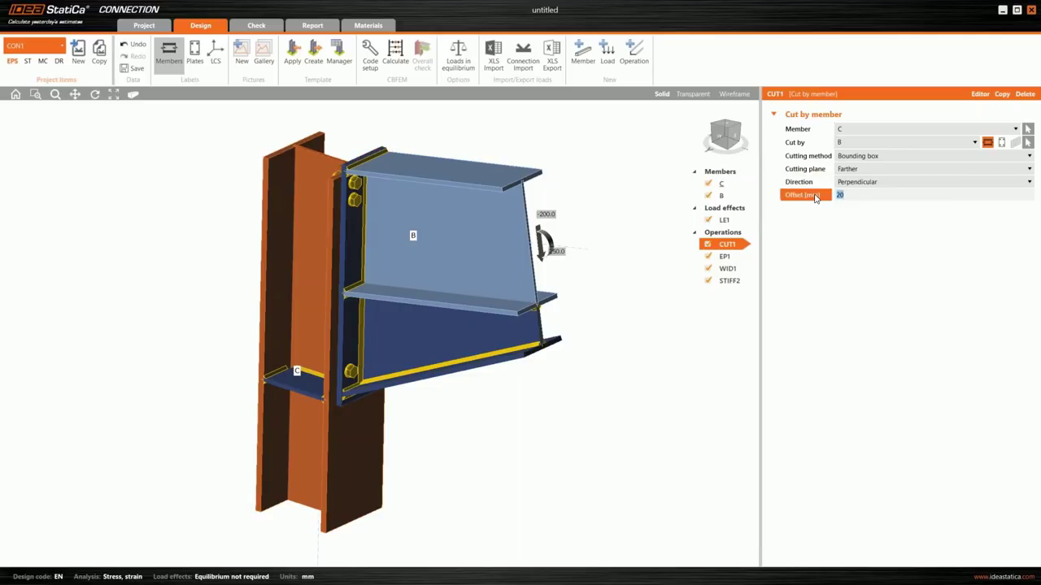
pyautogui.write('80')
pyautogui.press('Return')
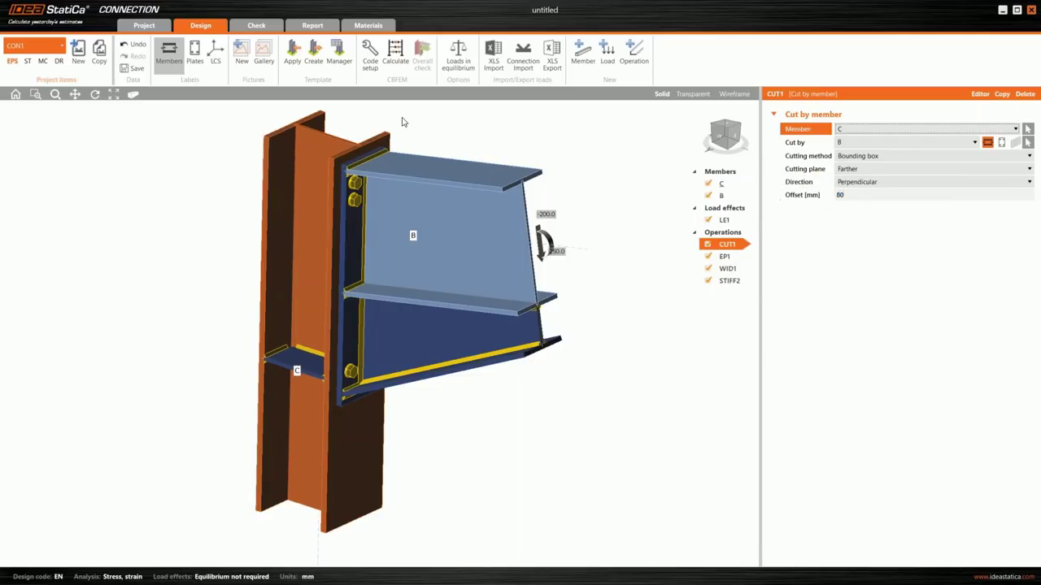
# Step: Add a stiffener operation on column C with its location set to End, forming a cap plate
pyautogui.rightClick(730, 235)
pyautogui.click(750, 241)
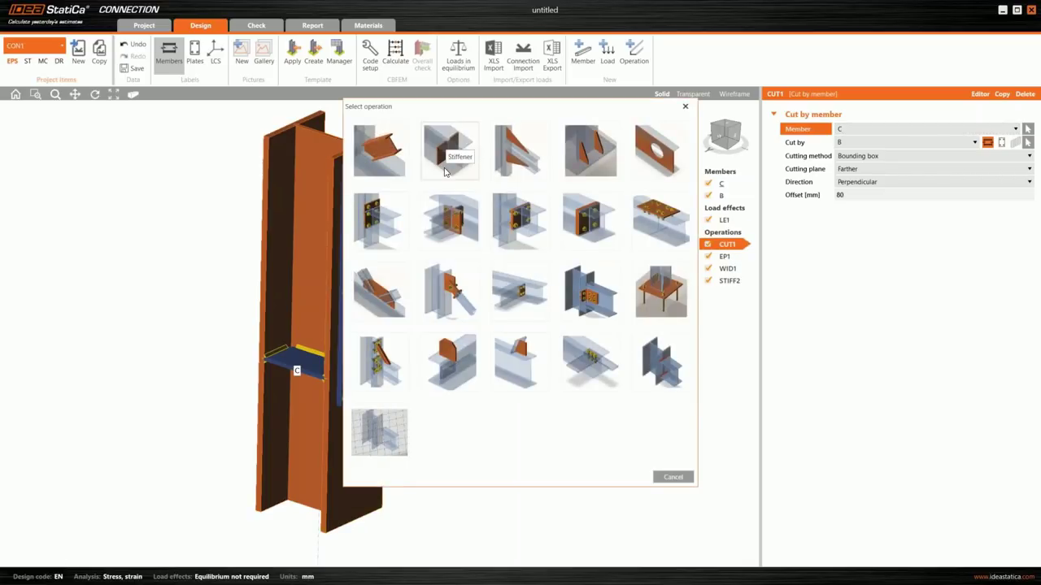
pyautogui.click(445, 171)
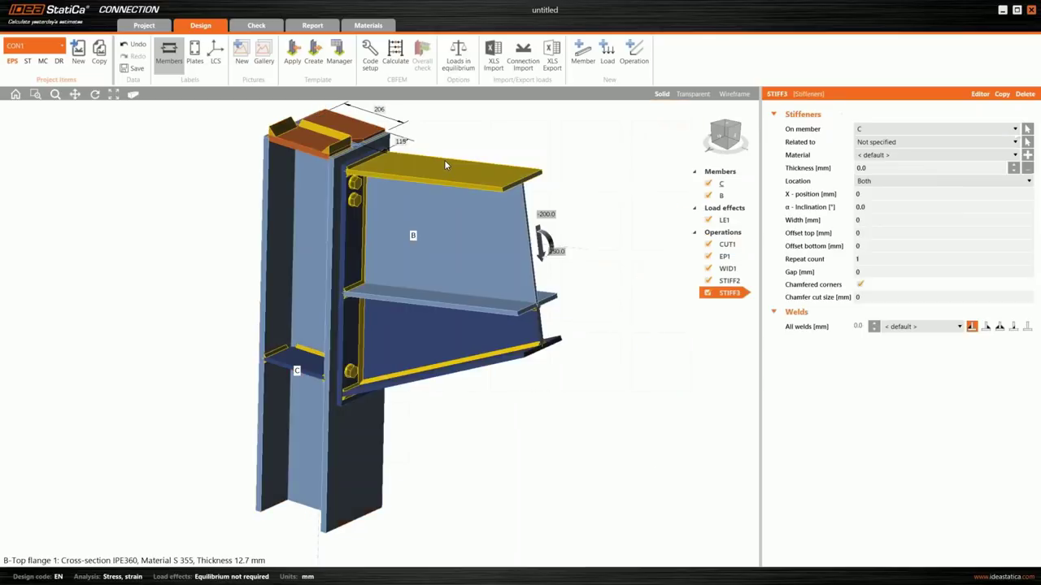
pyautogui.click(867, 180)
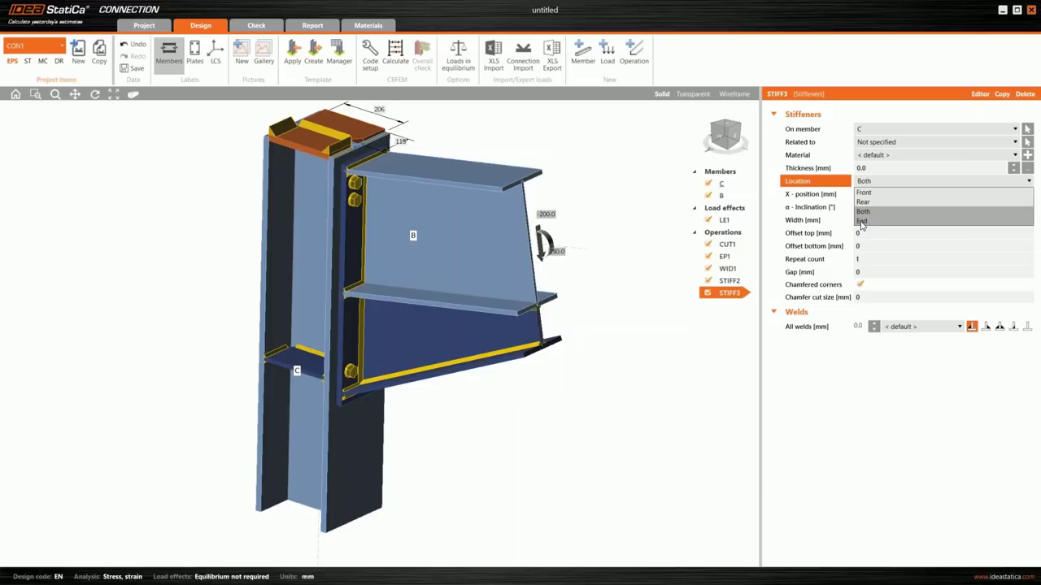
pyautogui.click(862, 222)
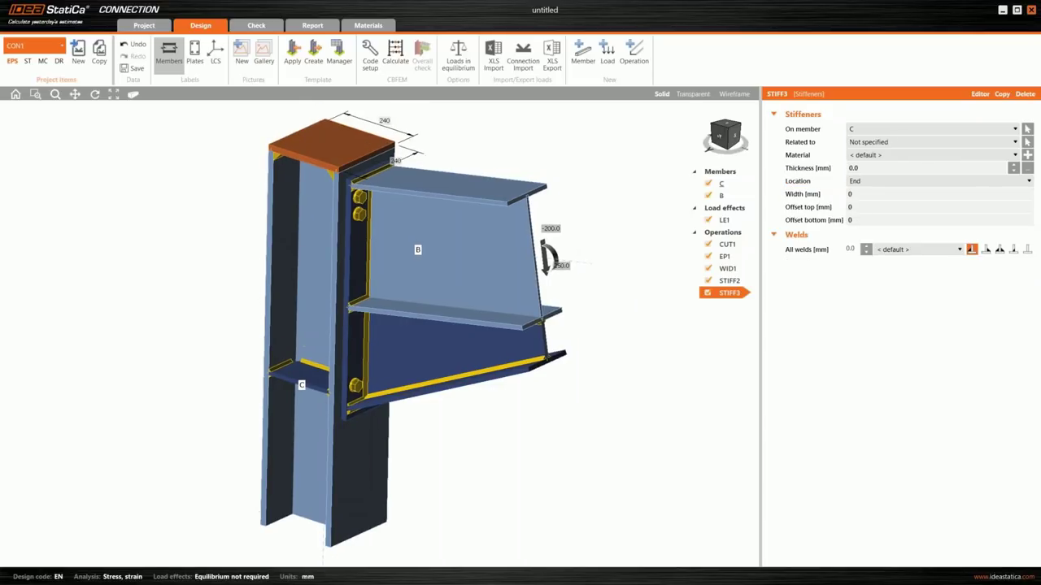
# Step: Recalculate the joint with the column cap plate and examine the overall check results on the model
pyautogui.moveTo(379, 140)
pyautogui.mouseDown(button='middle')
pyautogui.moveTo(363, 153)
pyautogui.moveTo(399, 137)
pyautogui.mouseUp(button='middle')
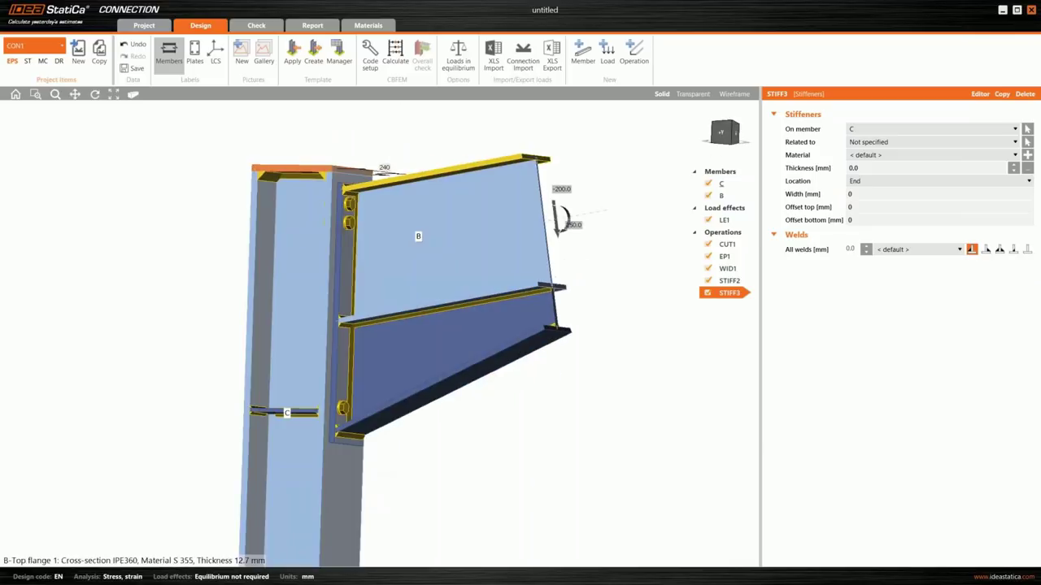
pyautogui.click(395, 60)
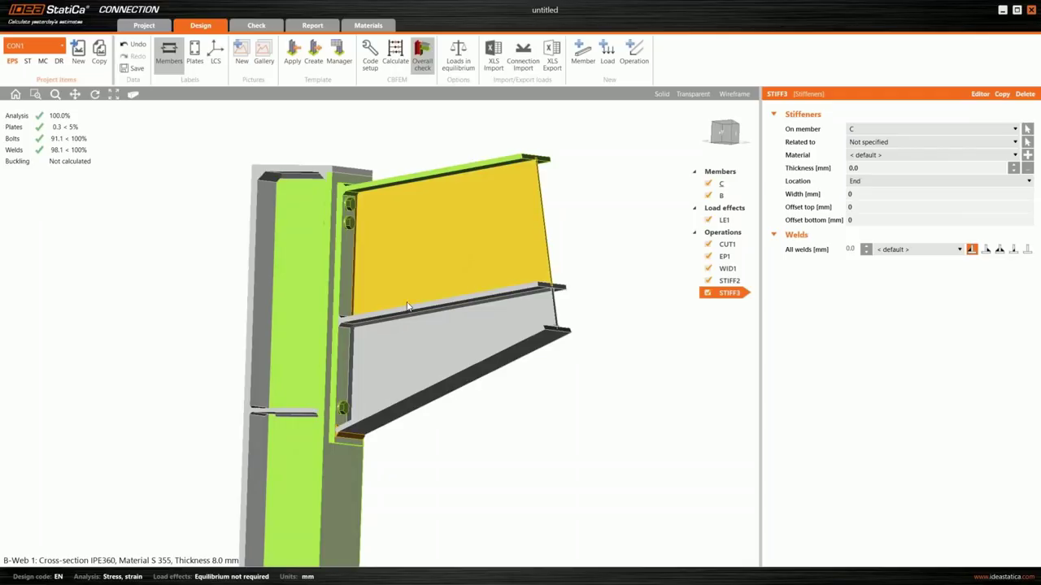
pyautogui.scroll(-5, 389, 290)
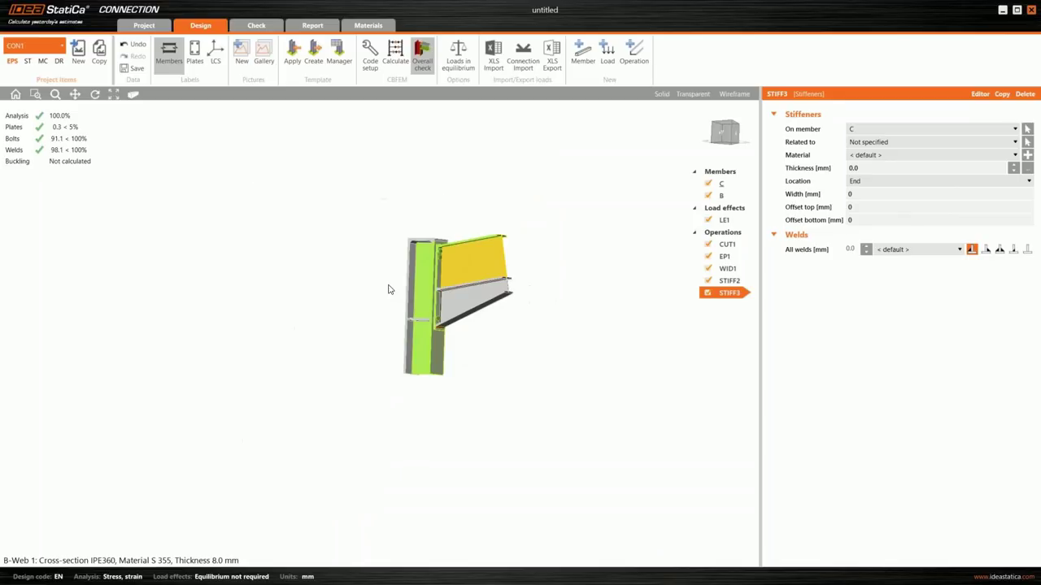
pyautogui.moveTo(389, 289); pyautogui.dragTo(439, 285, button='middle')
pyautogui.moveTo(455, 291)
pyautogui.mouseDown(button='right')
pyautogui.moveTo(546, 298)
pyautogui.moveTo(469, 291)
pyautogui.moveTo(509, 296)
pyautogui.moveTo(490, 302)
pyautogui.moveTo(483, 278)
pyautogui.moveTo(462, 279)
pyautogui.mouseUp(button='right')
pyautogui.moveTo(502, 313); pyautogui.dragTo(455, 314, button='middle')
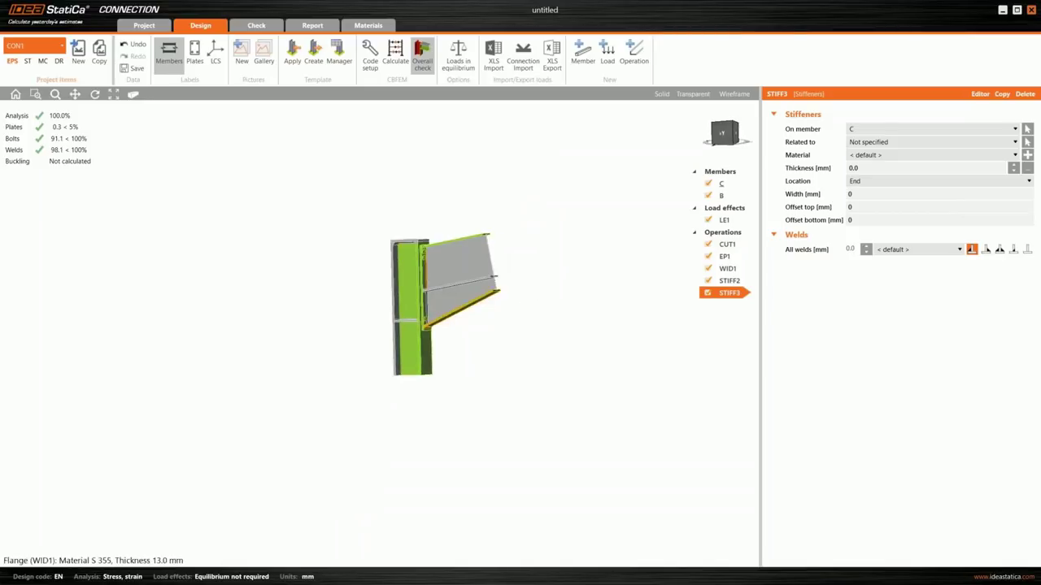
pyautogui.scroll(3, 455, 309)
pyautogui.moveTo(455, 299); pyautogui.dragTo(462, 308, button='right')
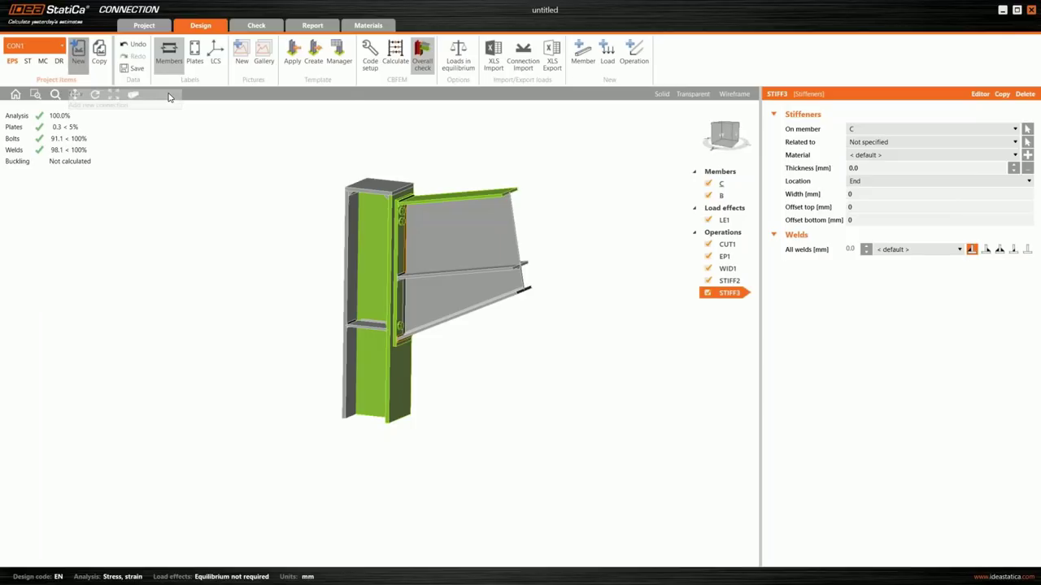
# Step: Add a new connection of the beam-to-beam class to the project, using the bolted cleat design with M16 8.8 bolts
pyautogui.hotkey('ctrl', 'n')
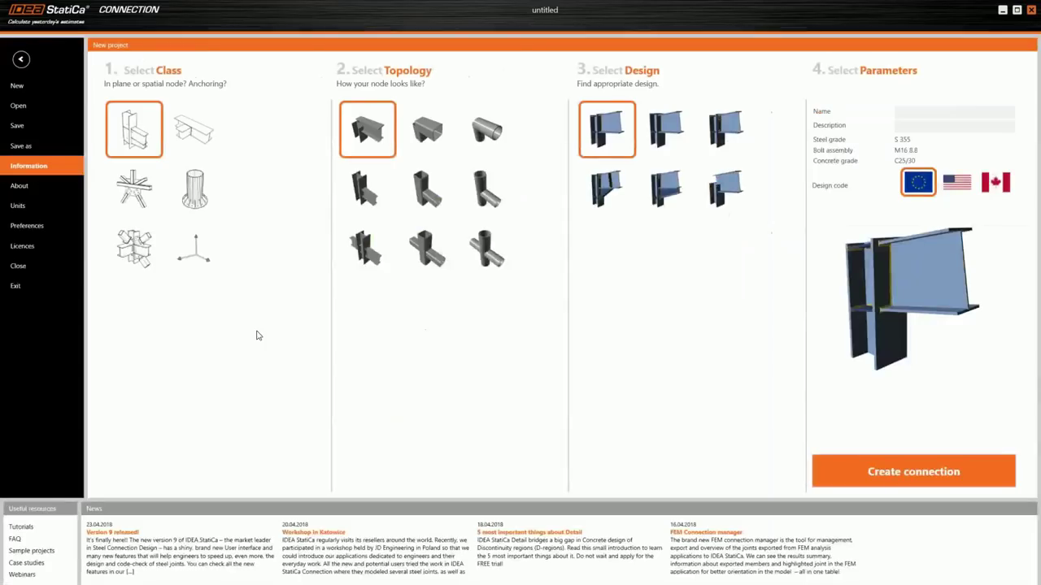
pyautogui.click(194, 131)
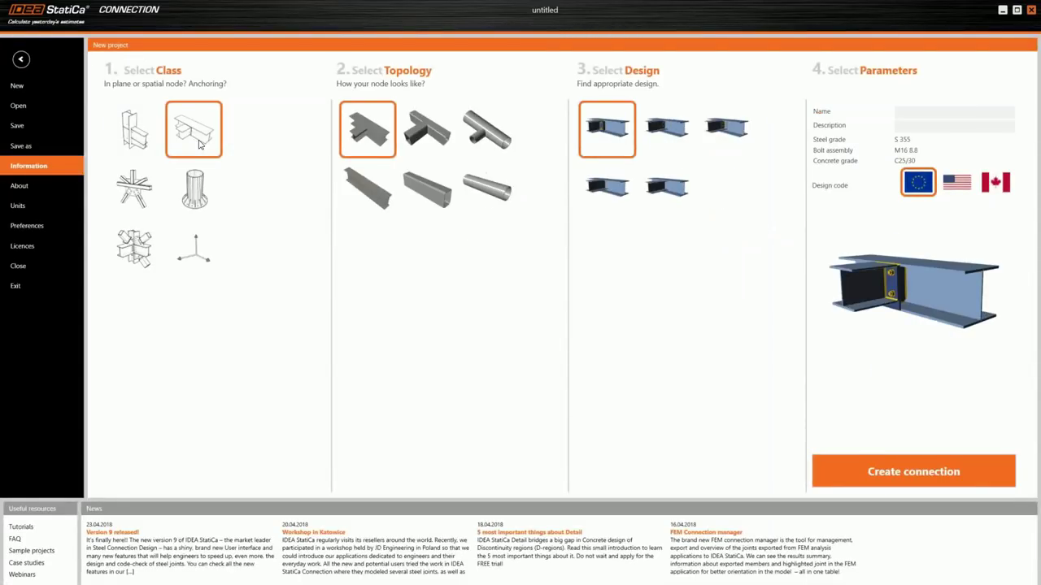
pyautogui.click(715, 137)
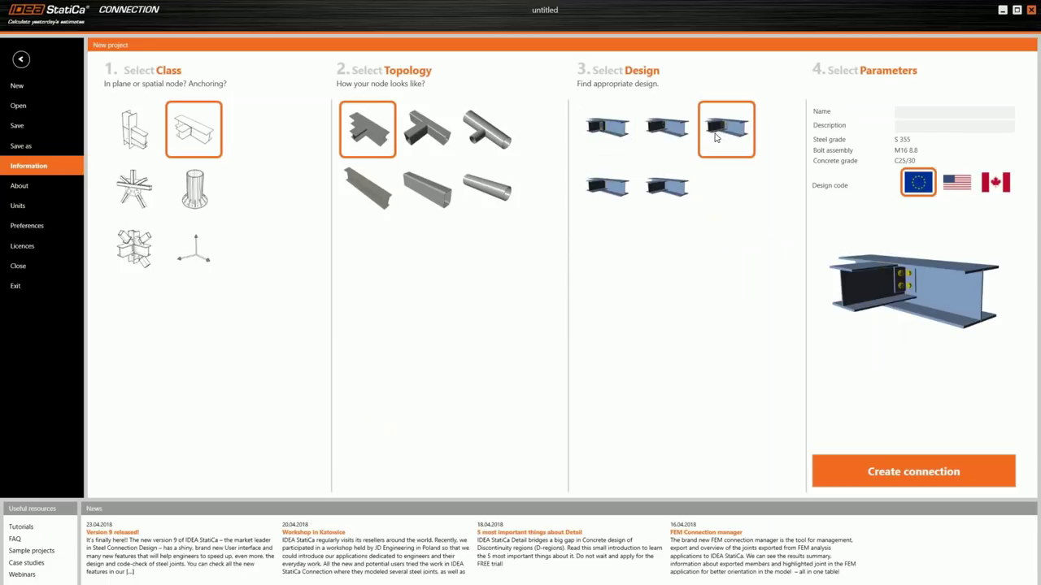
pyautogui.click(900, 466)
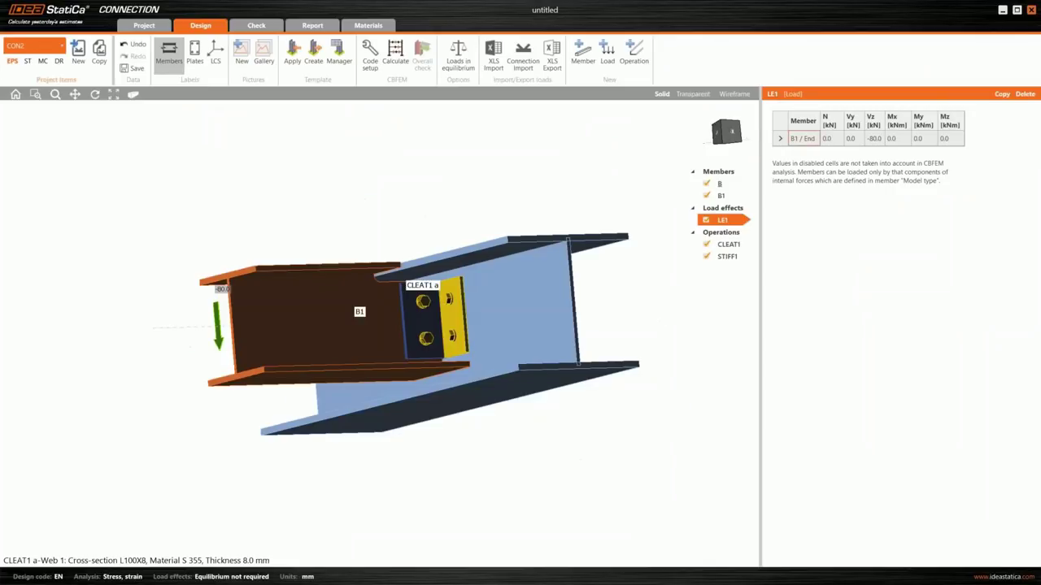
# Step: Examine the cleat connection's plates, bolts and load diagram on member B1 in transparent and wireframe display
pyautogui.moveTo(518, 133); pyautogui.dragTo(517, 164, button='middle')
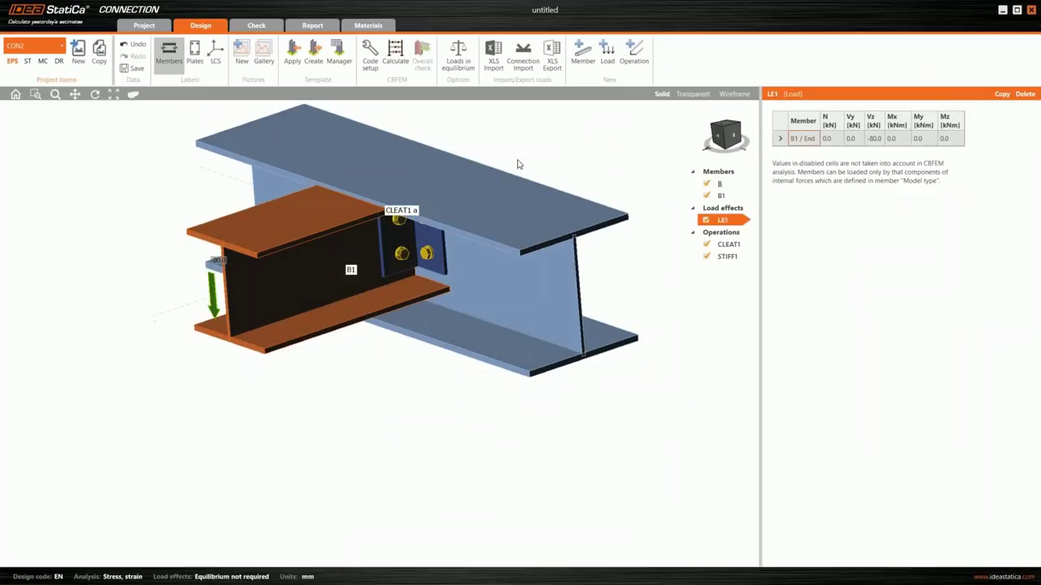
pyautogui.moveTo(416, 227); pyautogui.dragTo(410, 267, button='middle')
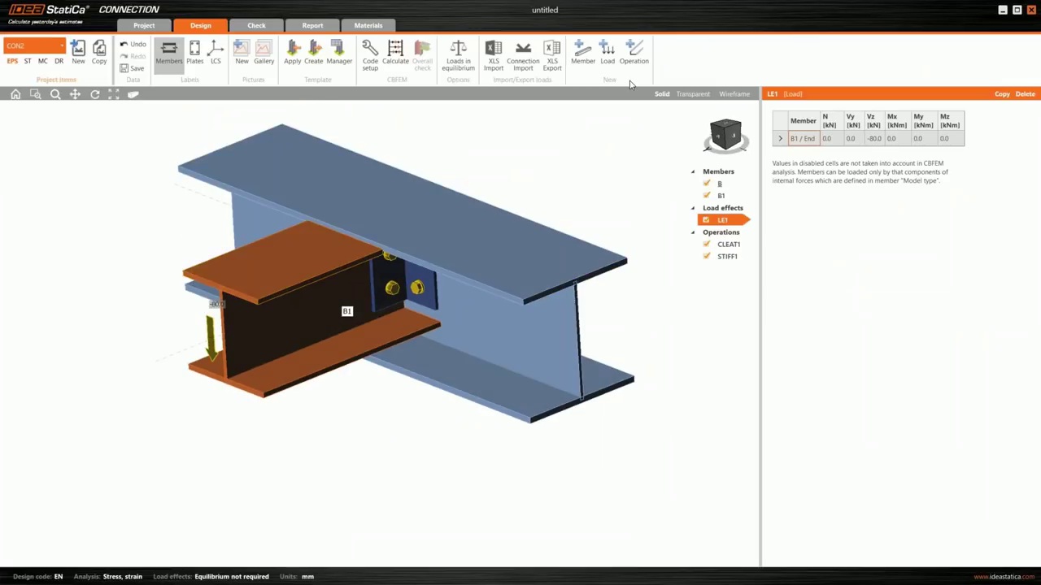
pyautogui.click(694, 95)
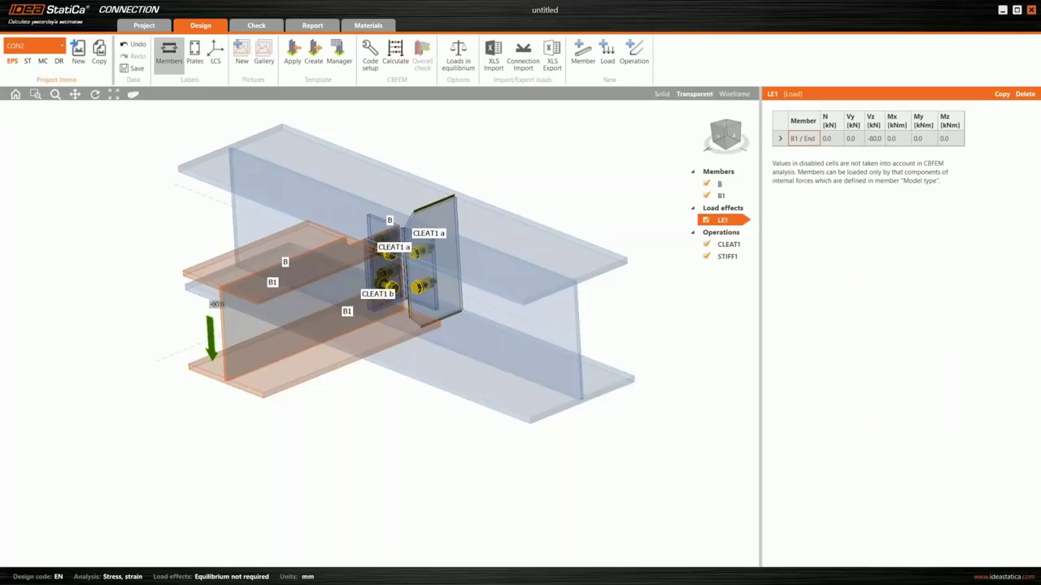
pyautogui.click(733, 94)
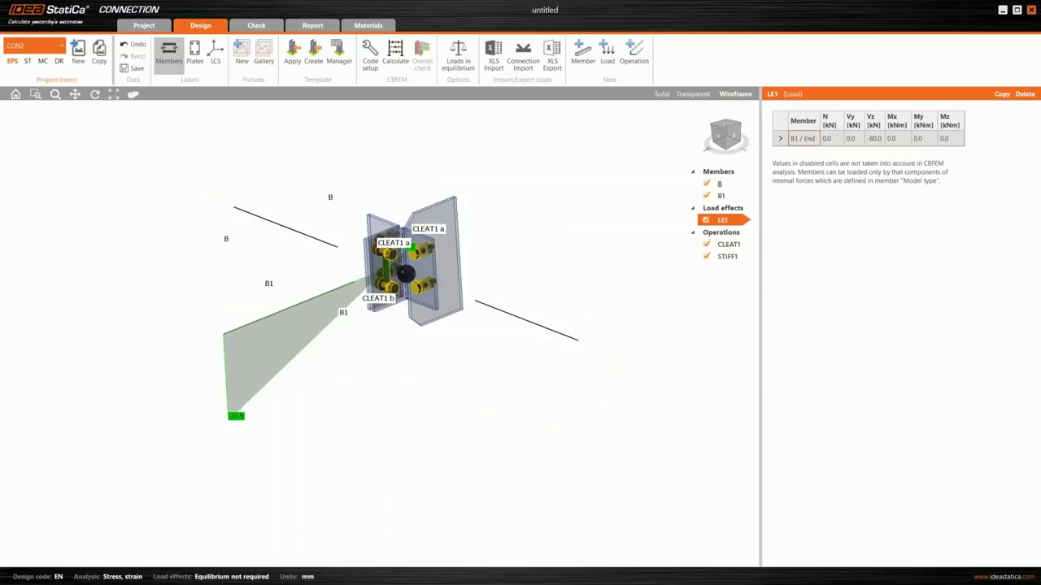
pyautogui.moveTo(423, 325); pyautogui.dragTo(374, 305, button='middle')
pyautogui.scroll(2, 384, 289)
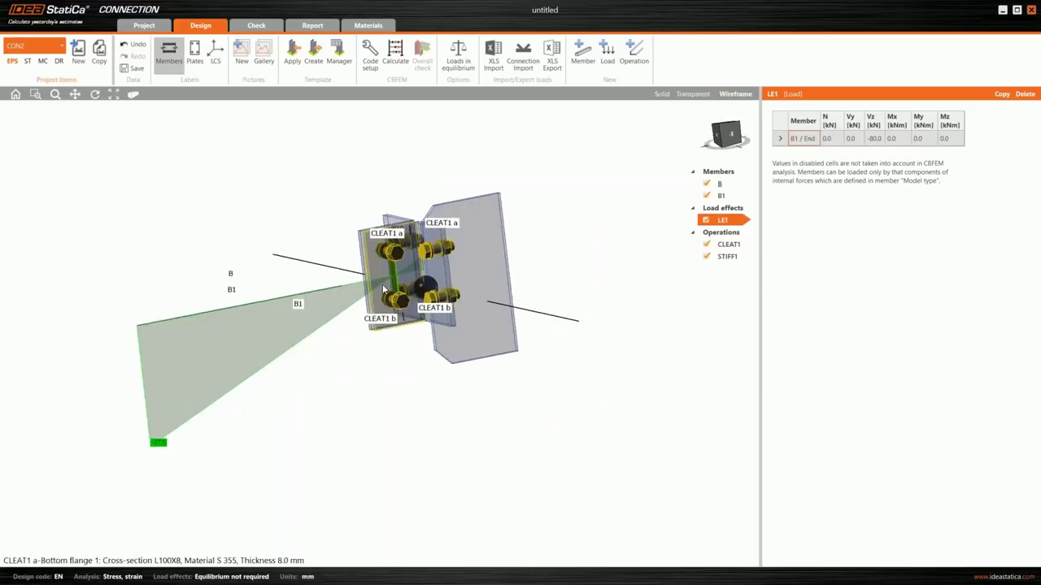
pyautogui.scroll(2, 382, 287)
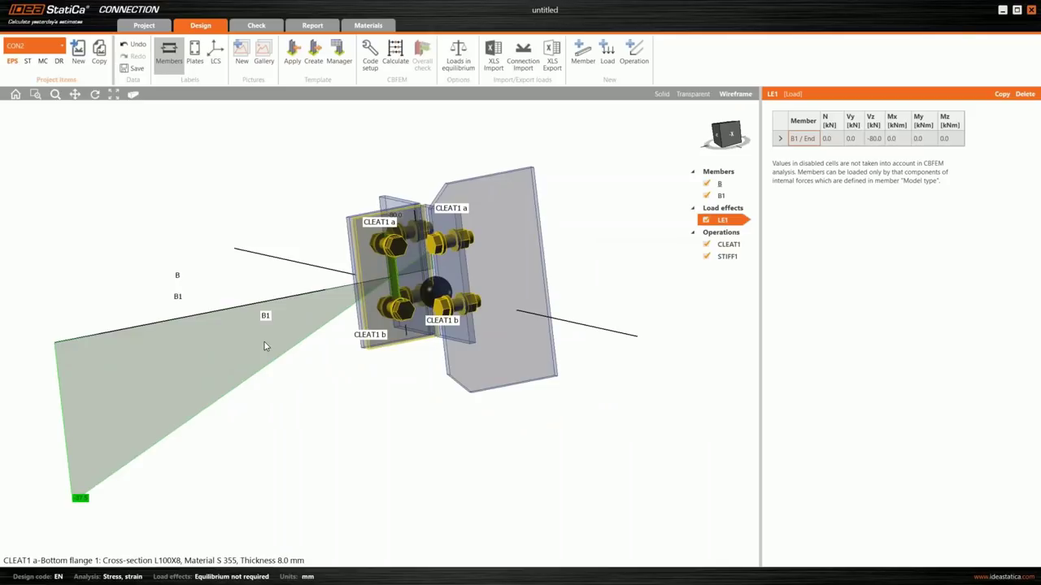
pyautogui.moveTo(684, 169); pyautogui.dragTo(700, 178, button='middle')
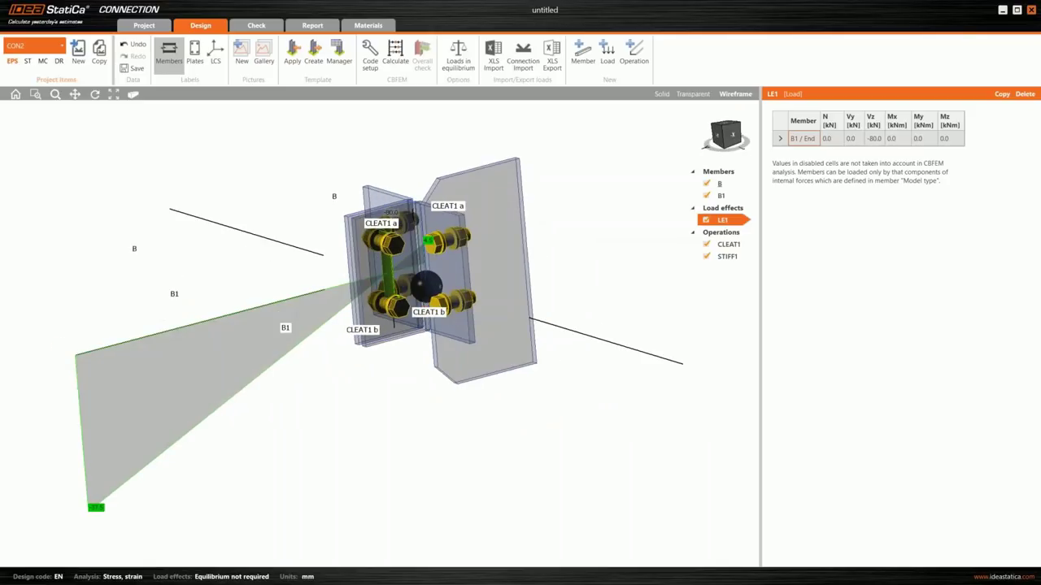
# Step: Show the cleat joint in solid display and examine the properties of members B and B1
pyautogui.click(662, 94)
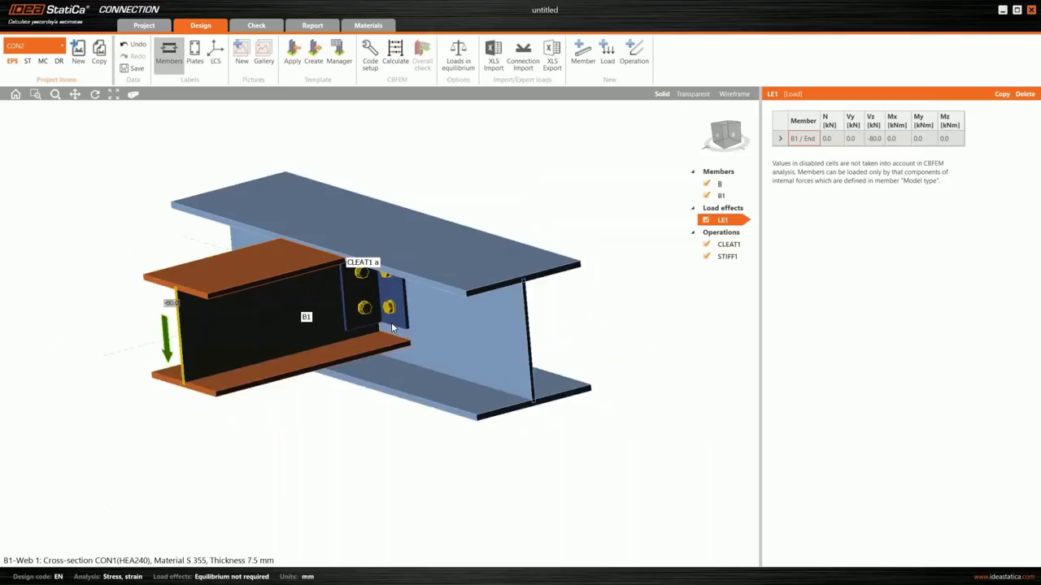
pyautogui.scroll(-2, 391, 322)
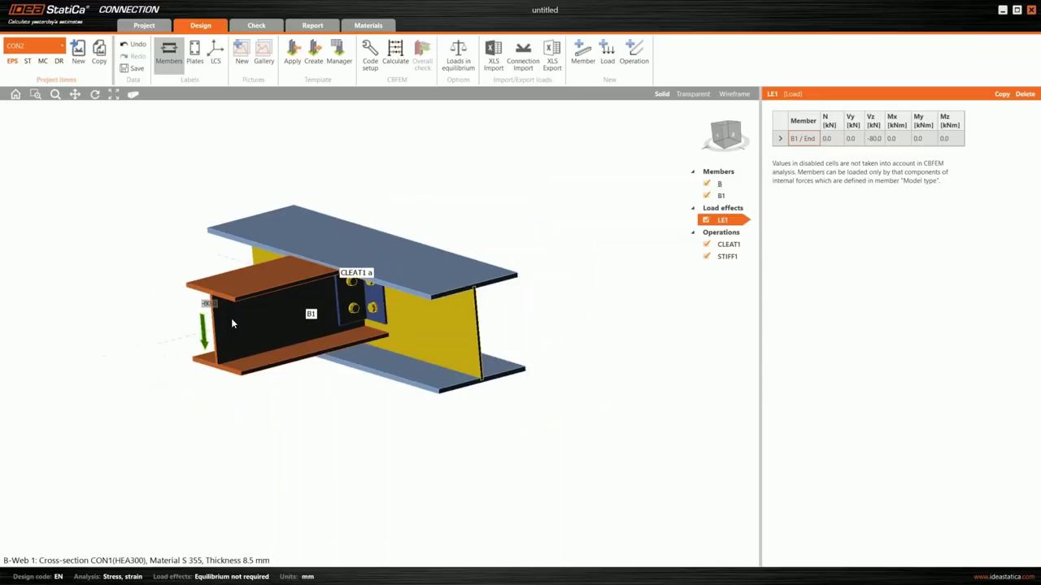
pyautogui.click(723, 173)
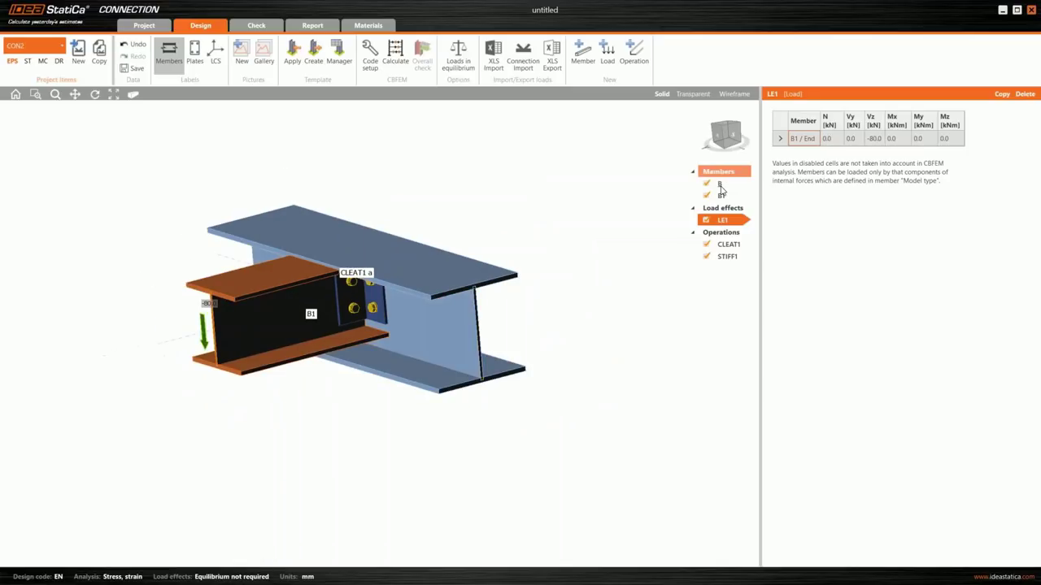
pyautogui.click(720, 185)
pyautogui.click(722, 197)
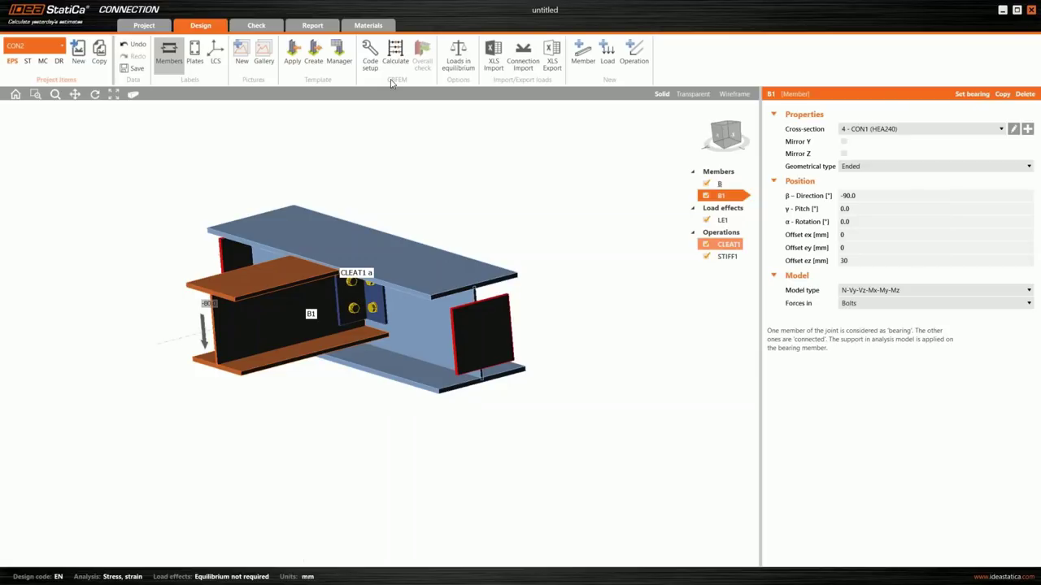
# Step: Set all welds of the stiffener STIFF1 on beam B to No weld
pyautogui.scroll(-2, 488, 280)
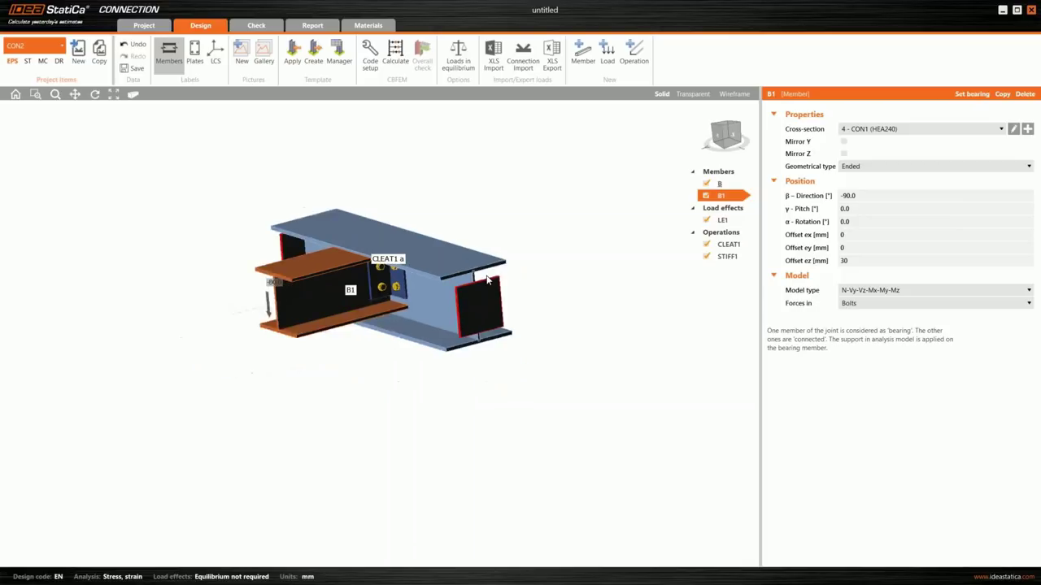
pyautogui.moveTo(488, 280); pyautogui.dragTo(383, 259, button='right')
pyautogui.moveTo(488, 341); pyautogui.dragTo(534, 285, button='right')
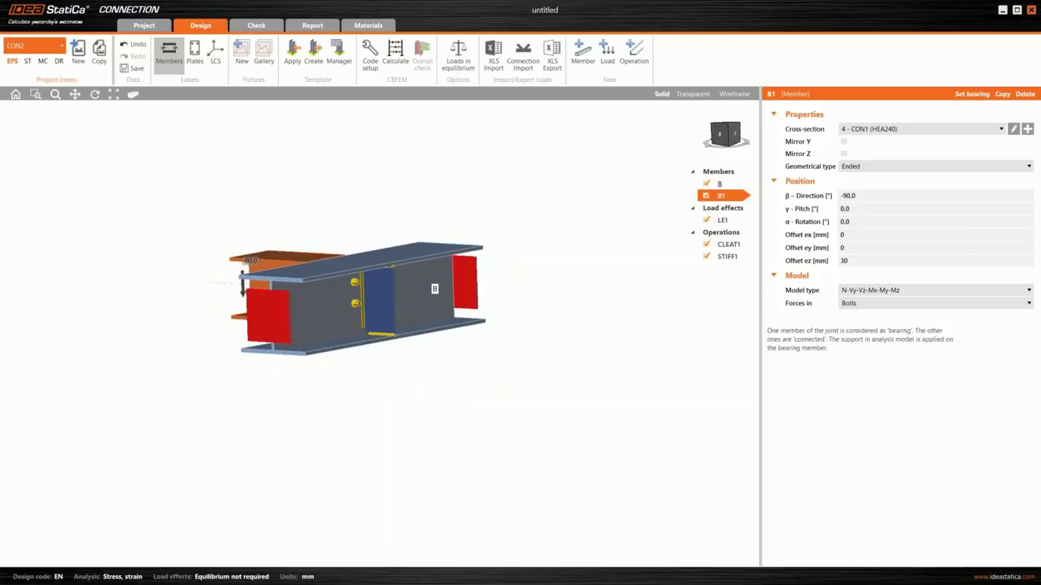
pyautogui.moveTo(402, 285); pyautogui.dragTo(398, 283, button='right')
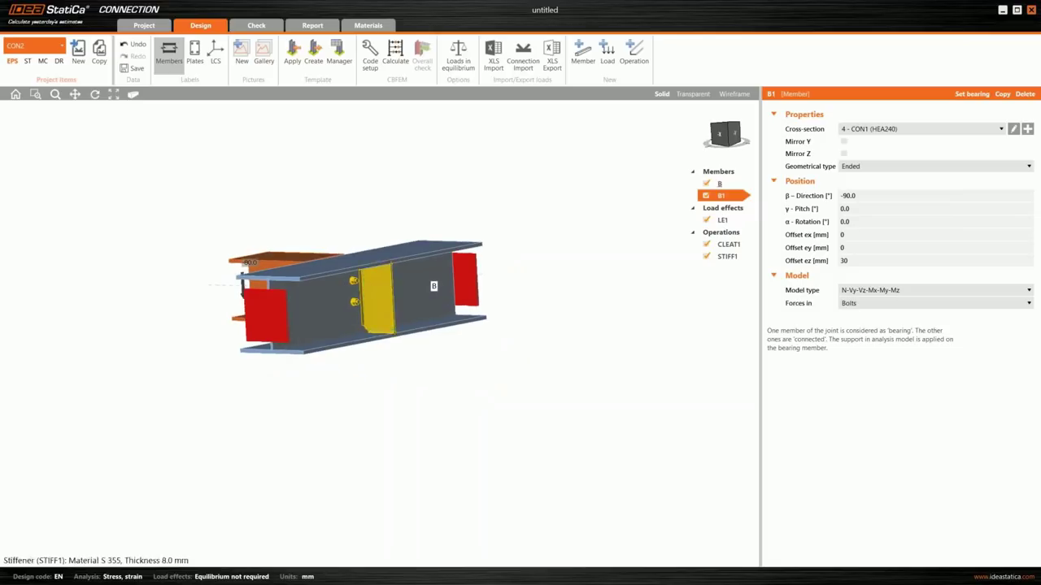
pyautogui.scroll(4, 367, 285)
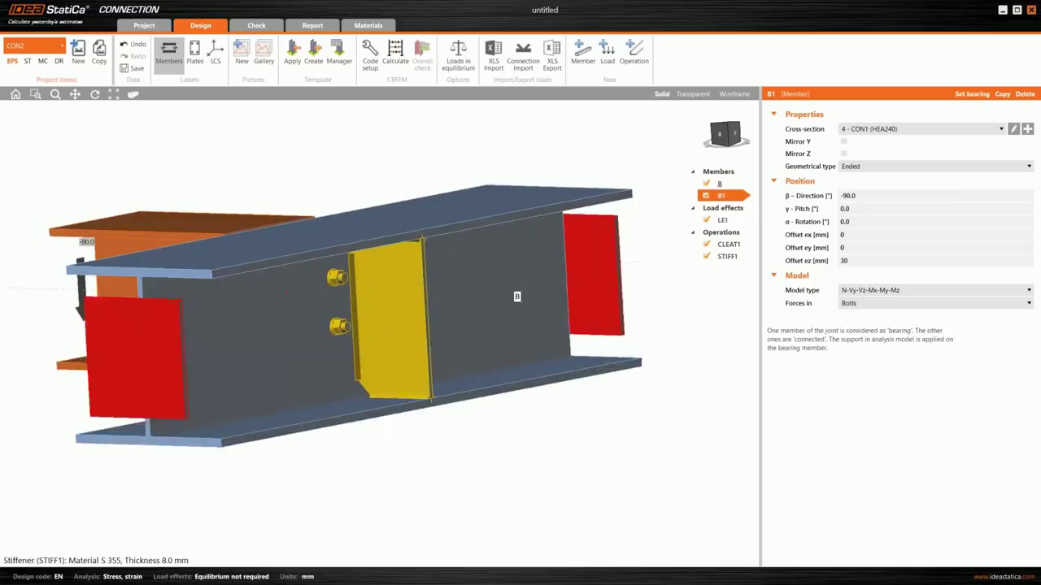
pyautogui.rightClick(370, 294)
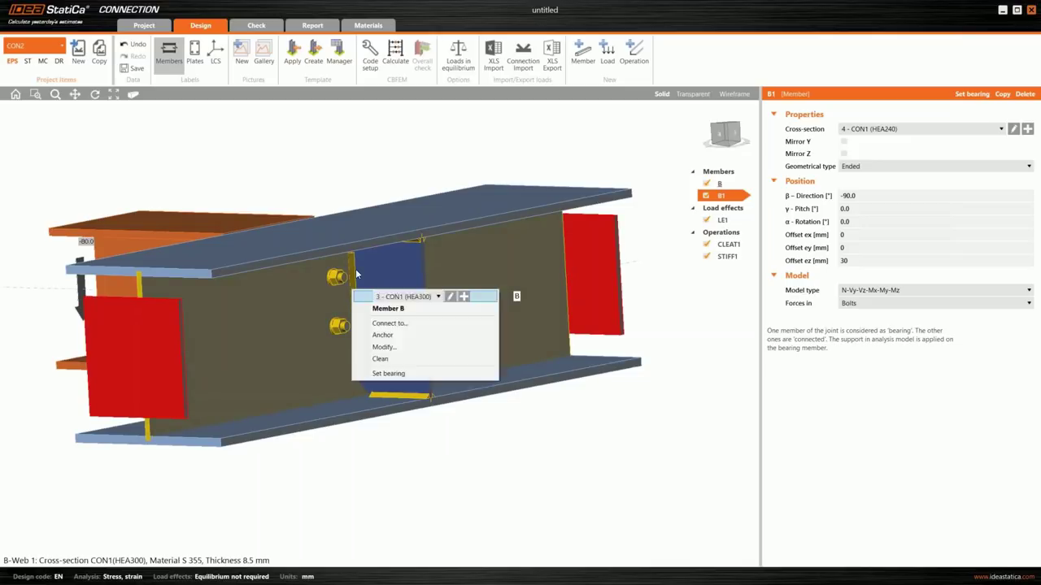
pyautogui.click(369, 289)
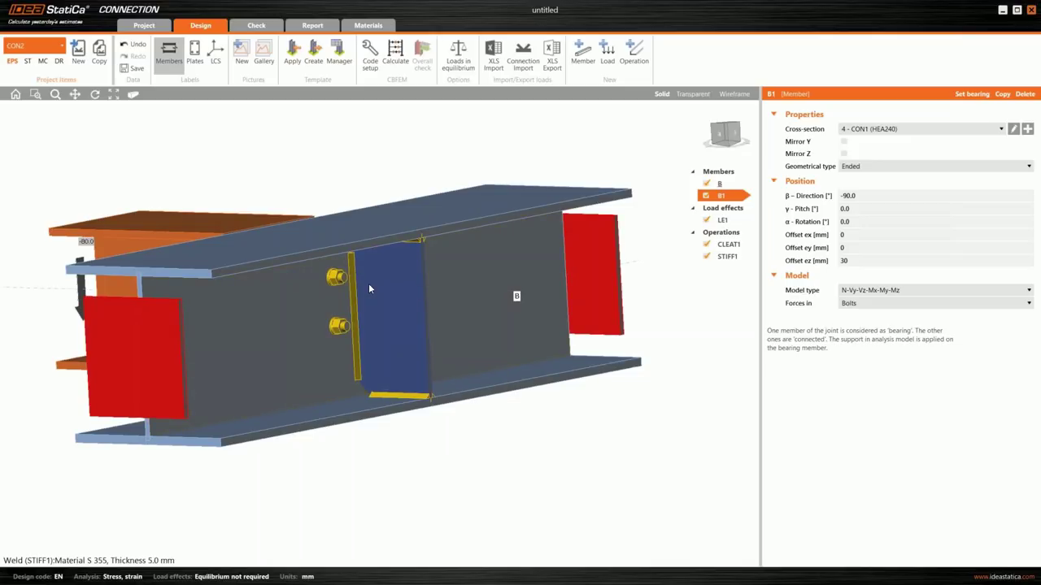
pyautogui.scroll(3, 369, 288)
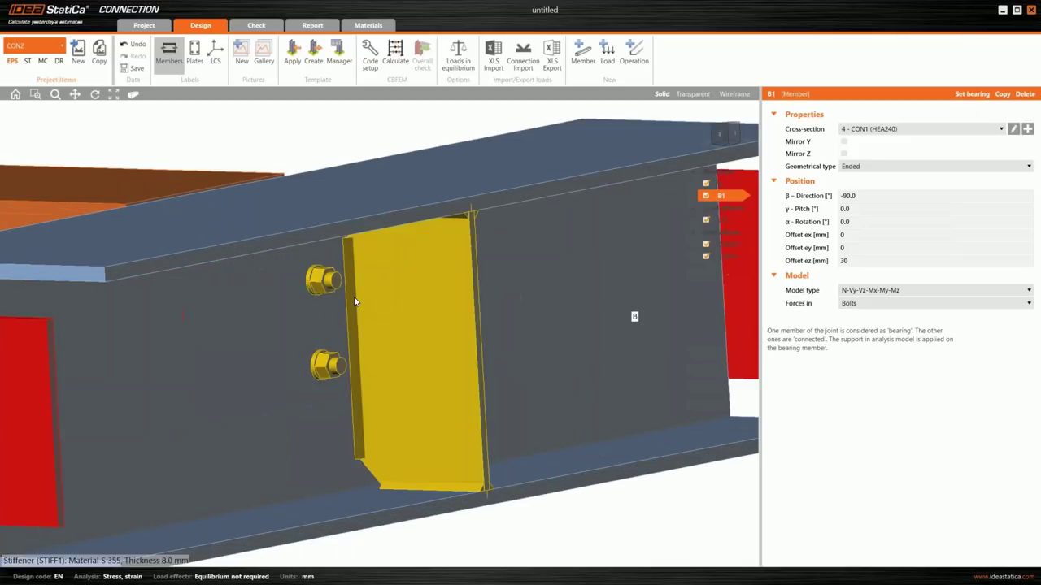
pyautogui.doubleClick(600, 319)
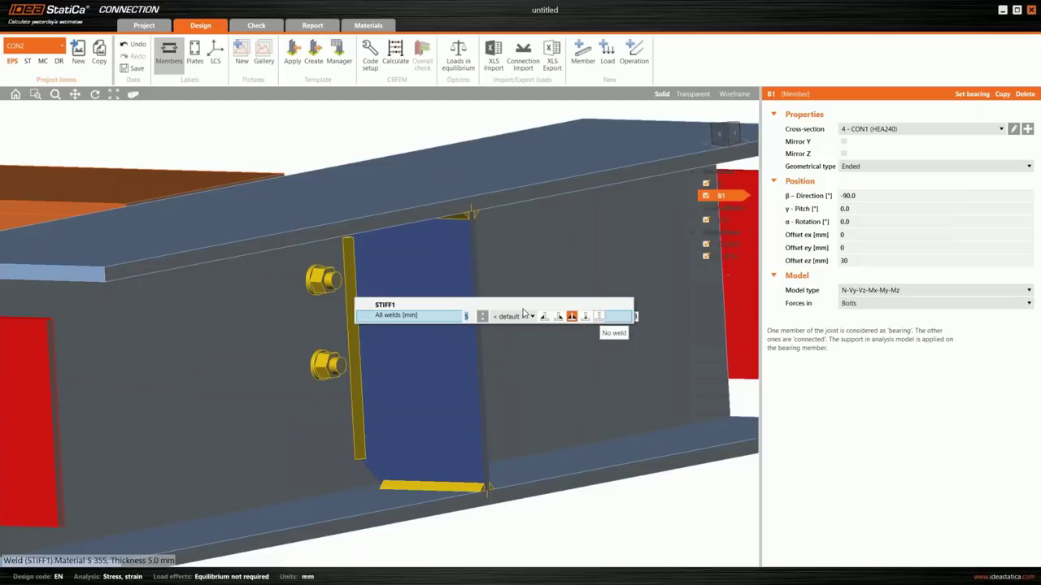
pyautogui.click(599, 316)
pyautogui.scroll(-3, 540, 389)
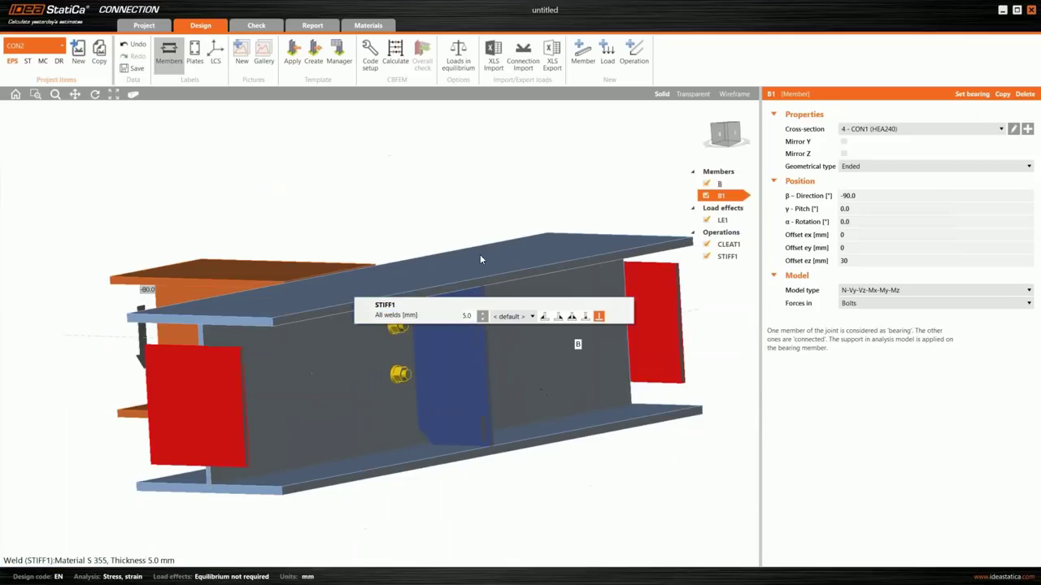
pyautogui.scroll(-2, 455, 412)
pyautogui.scroll(2, 456, 413)
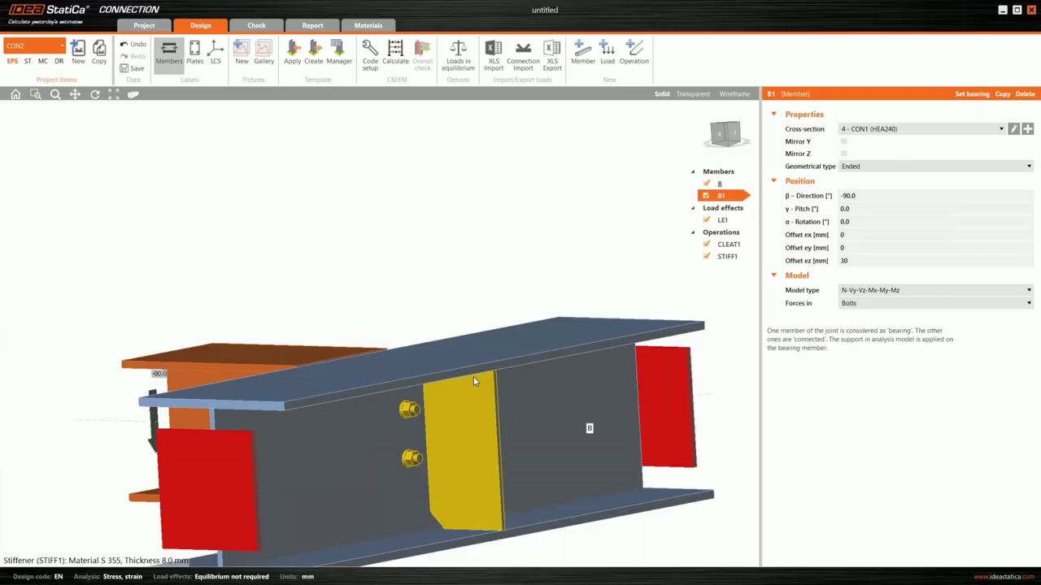
# Step: Calculate the joint with the unwelded stiffener and examine the analysis, plate and bolt check statuses
pyautogui.moveTo(473, 376); pyautogui.dragTo(507, 454, button='middle')
pyautogui.moveTo(506, 454); pyautogui.dragTo(555, 490, button='right')
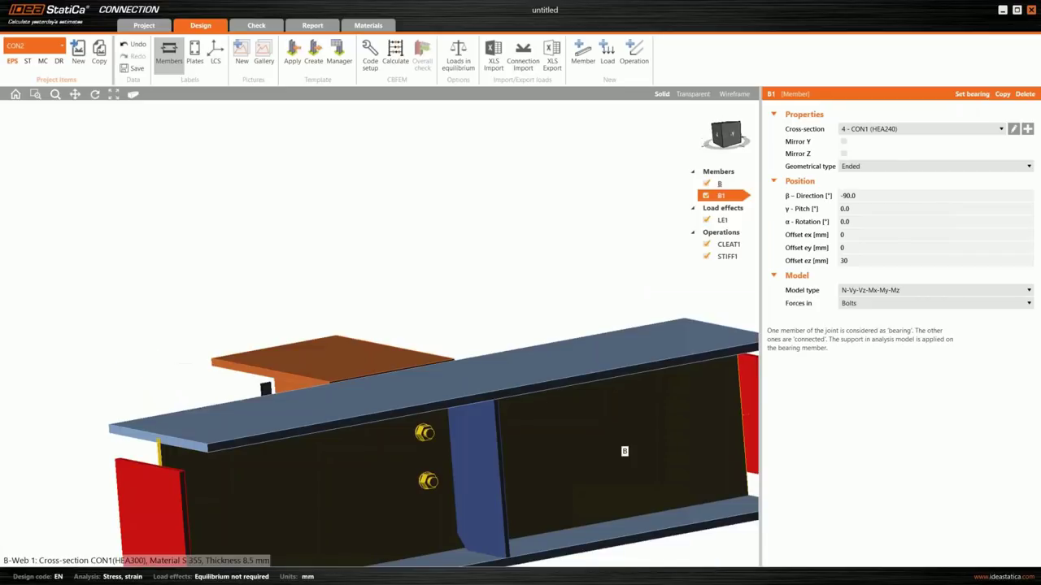
pyautogui.moveTo(457, 394); pyautogui.dragTo(348, 431, button='right')
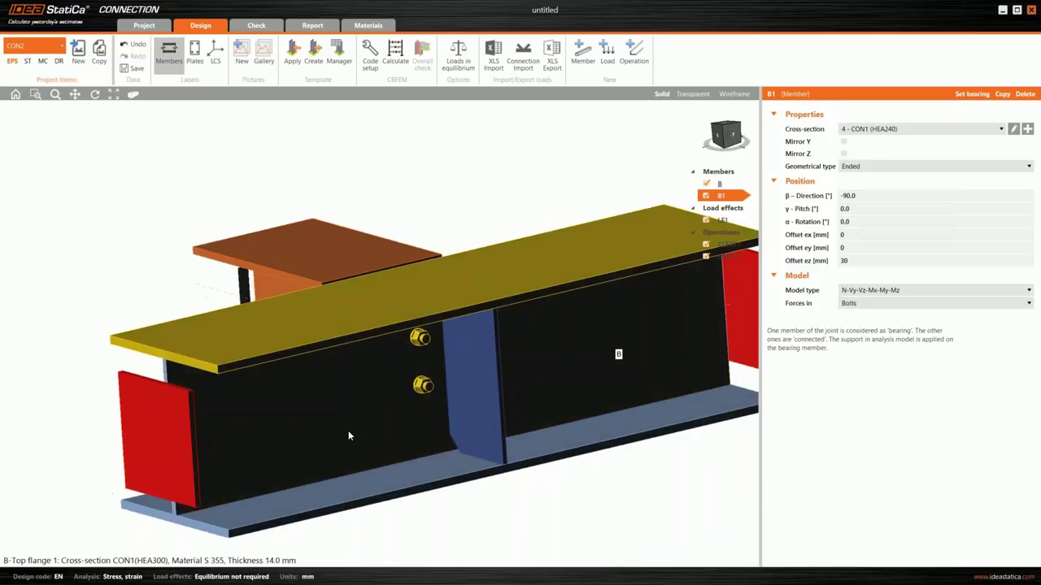
pyautogui.click(394, 55)
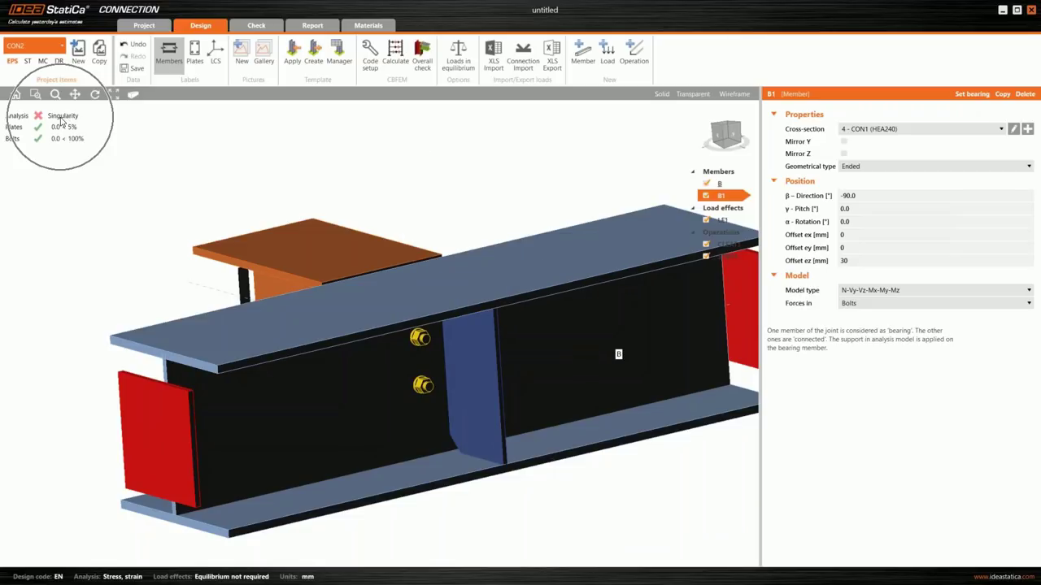
pyautogui.press('ctrl')
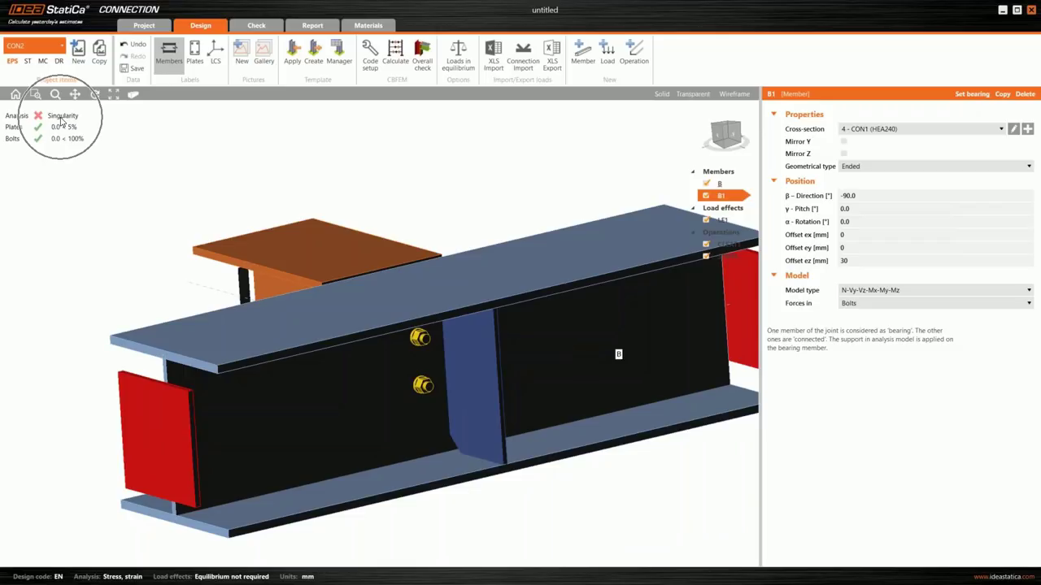
# Step: Examine the FE analysis status in the detailed check results and the deformed mesh of the stiffener plate STIFF1
pyautogui.click(255, 27)
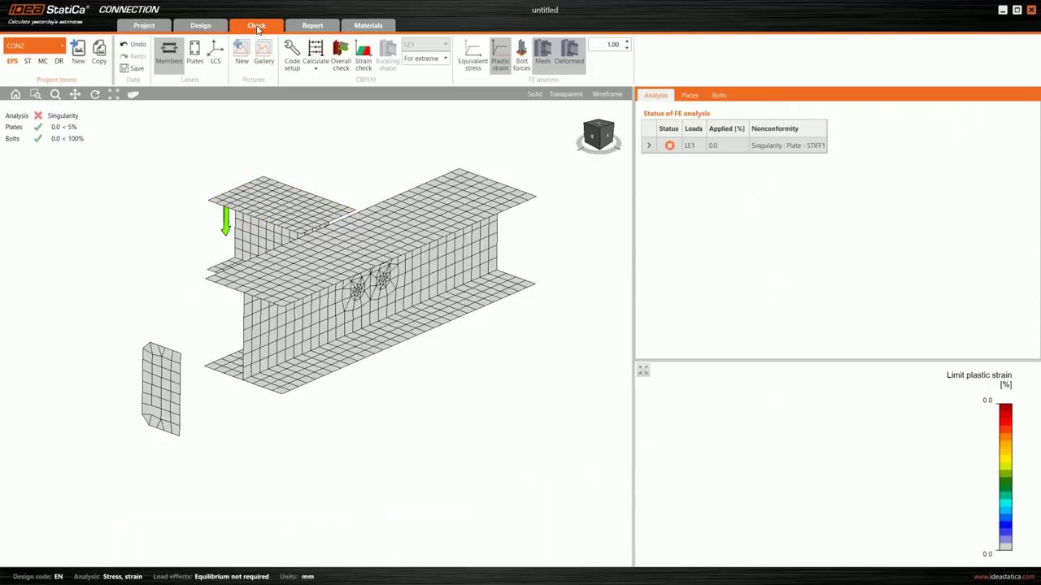
pyautogui.click(162, 364)
pyautogui.scroll(2, 271, 398)
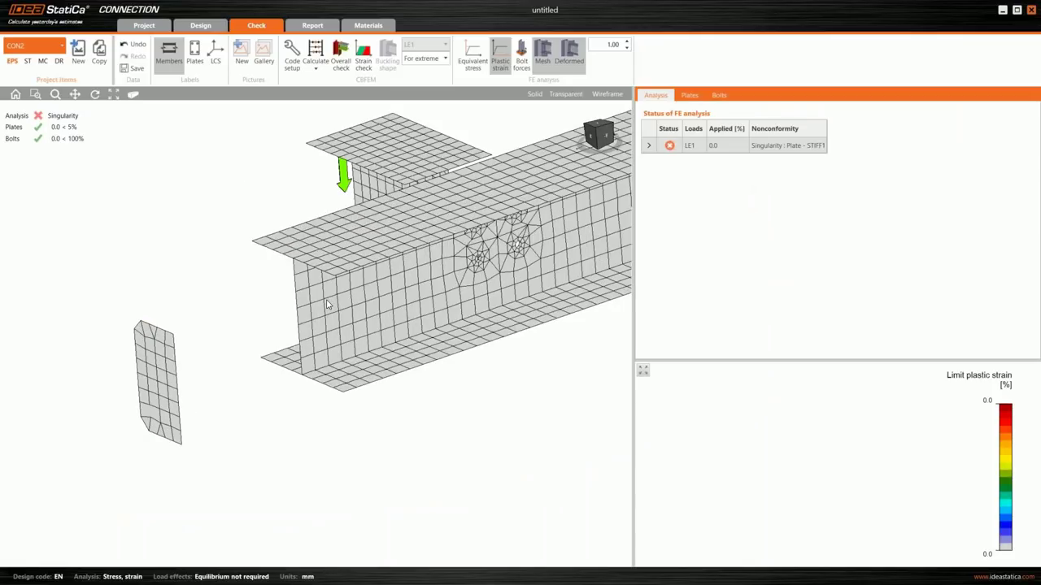
pyautogui.moveTo(326, 304); pyautogui.dragTo(301, 308, button='middle')
pyautogui.scroll(-3, 210, 343)
pyautogui.click(211, 348)
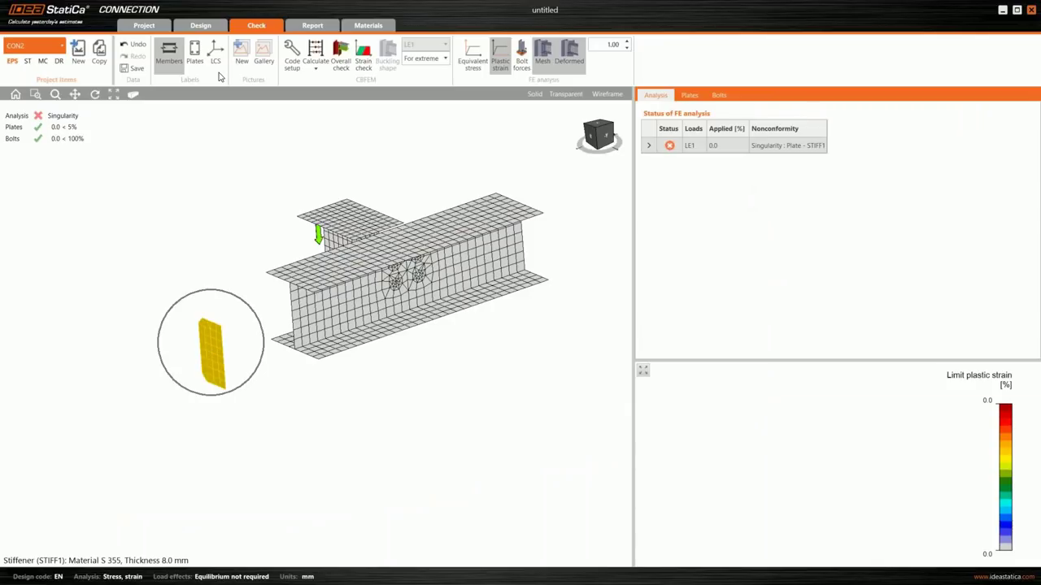
# Step: Return to the joint design and set all welds of stiffener STIFF1 back to double-sided fillets
pyautogui.click(201, 26)
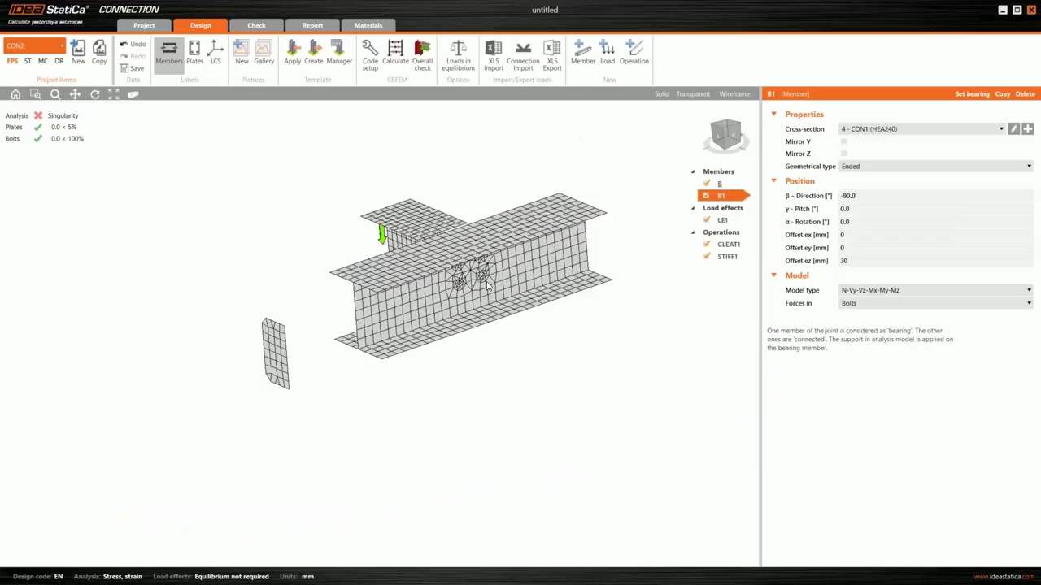
pyautogui.click(486, 286)
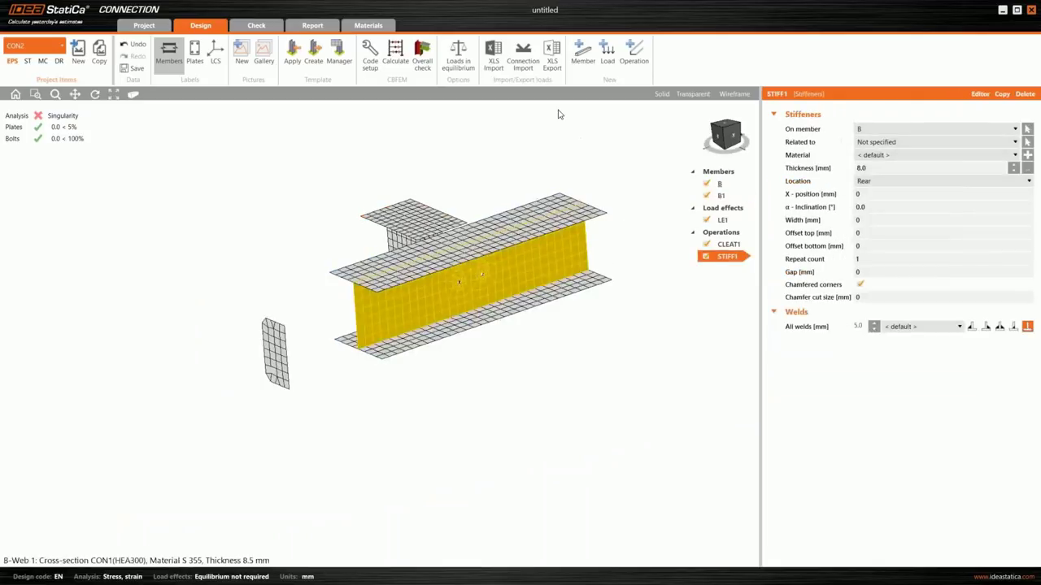
pyautogui.click(999, 326)
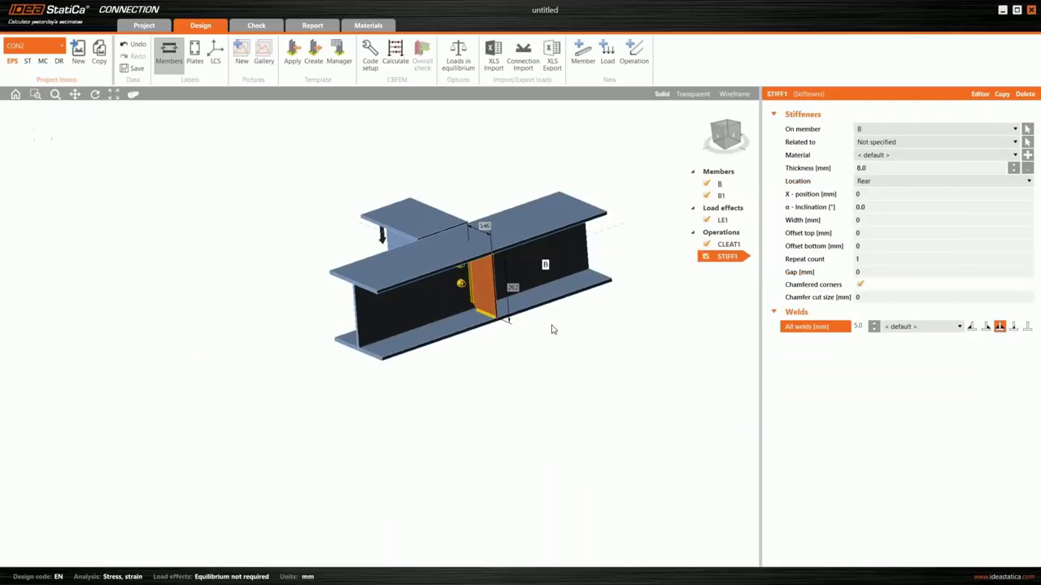
pyautogui.moveTo(370, 244); pyautogui.dragTo(411, 262, button='middle')
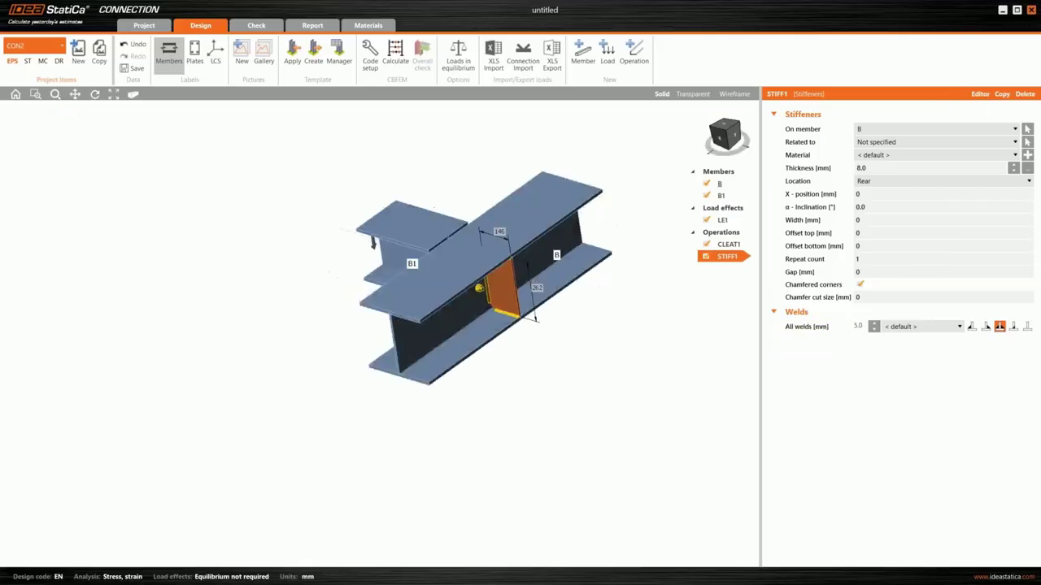
# Step: Recalculate the cleat joint with the welded stiffener and examine the overall check on the model
pyautogui.click(397, 51)
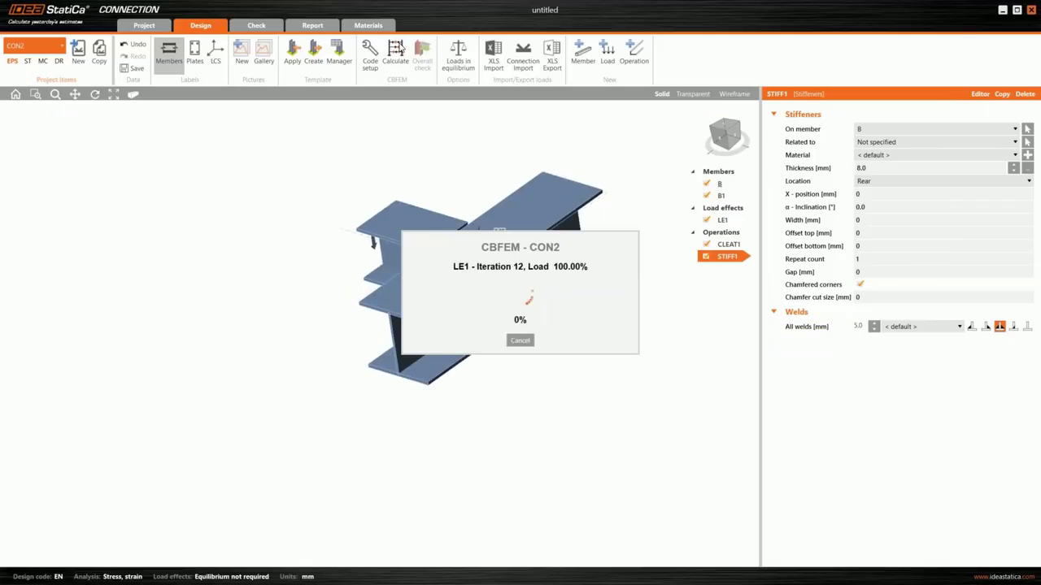
pyautogui.moveTo(479, 288); pyautogui.dragTo(374, 134, button='right')
pyautogui.click(318, 56)
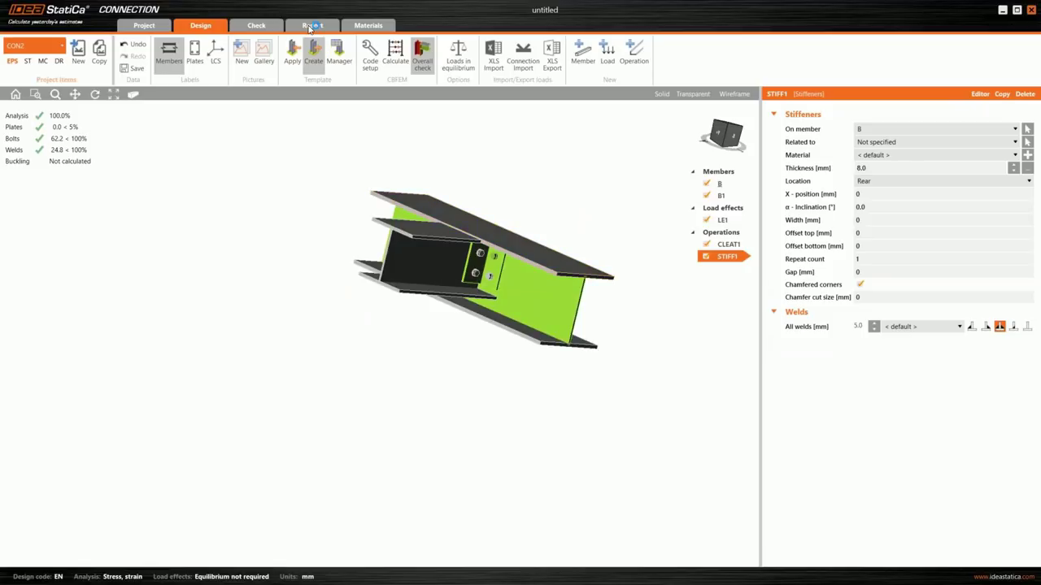
# Step: Generate the detailed report for CON2 and review its design data, check summary, plate and weld tables, and code settings
pyautogui.click(311, 26)
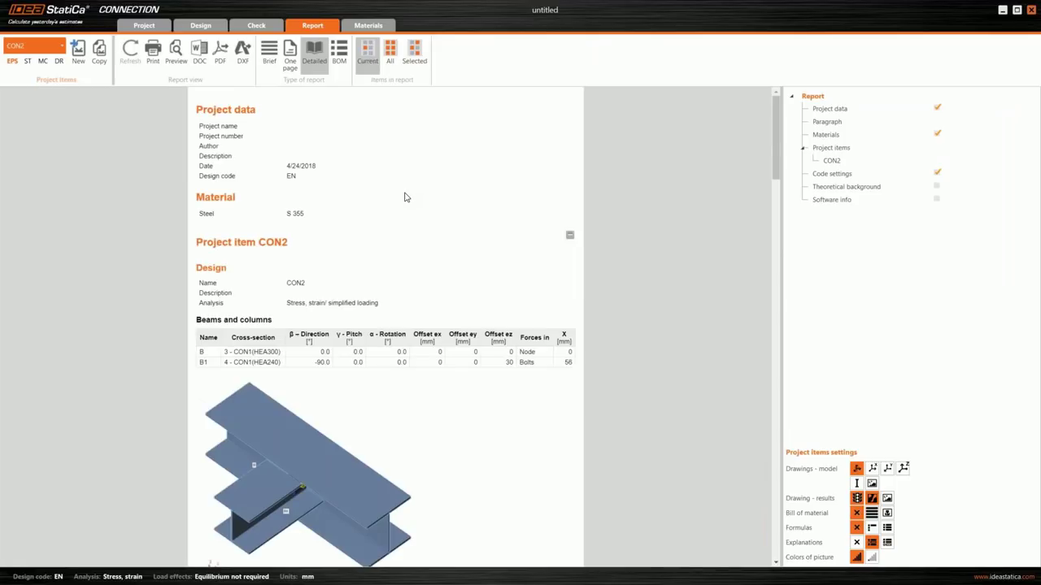
pyautogui.scroll(-5, 405, 197)
pyautogui.scroll(-8, 405, 197)
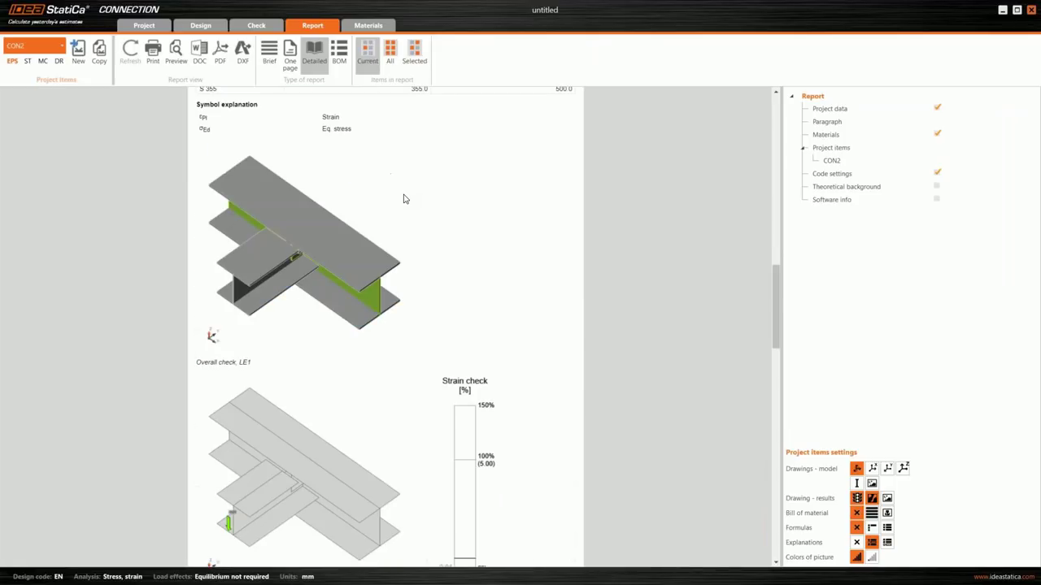
pyautogui.scroll(-10, 405, 198)
pyautogui.scroll(-7, 399, 202)
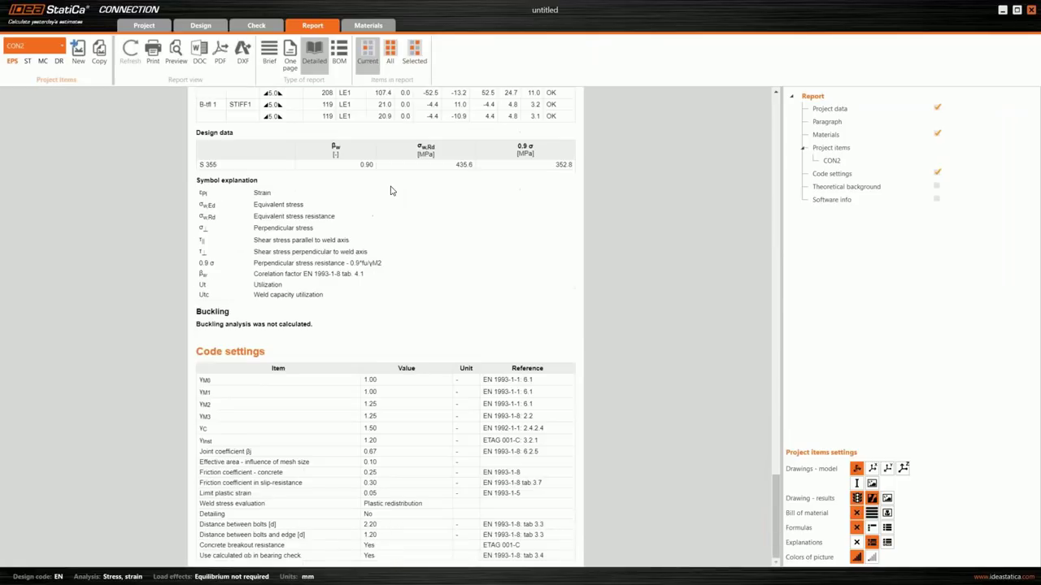
pyautogui.scroll(14, 374, 244)
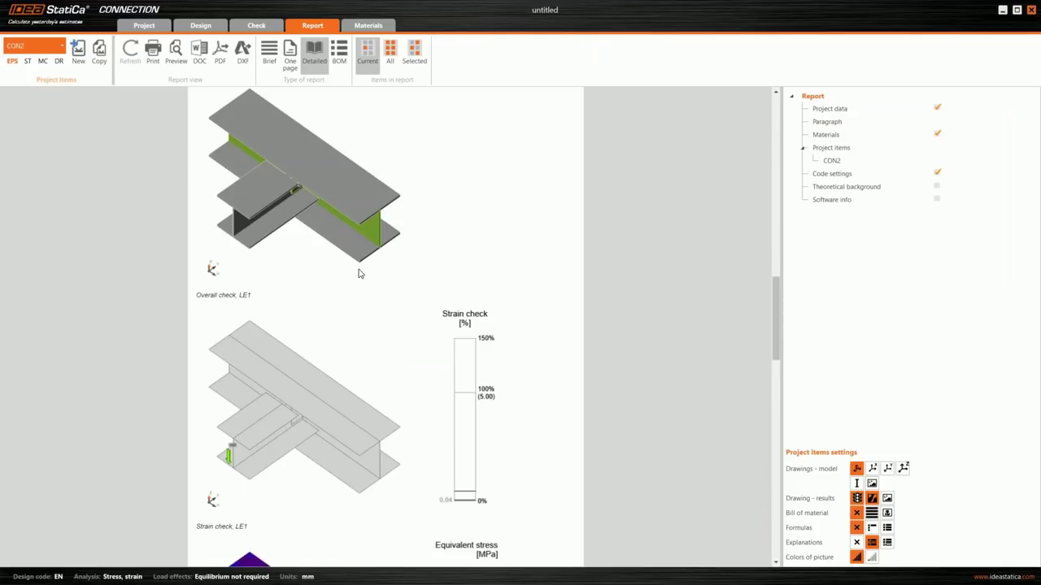
pyautogui.scroll(5, 409, 288)
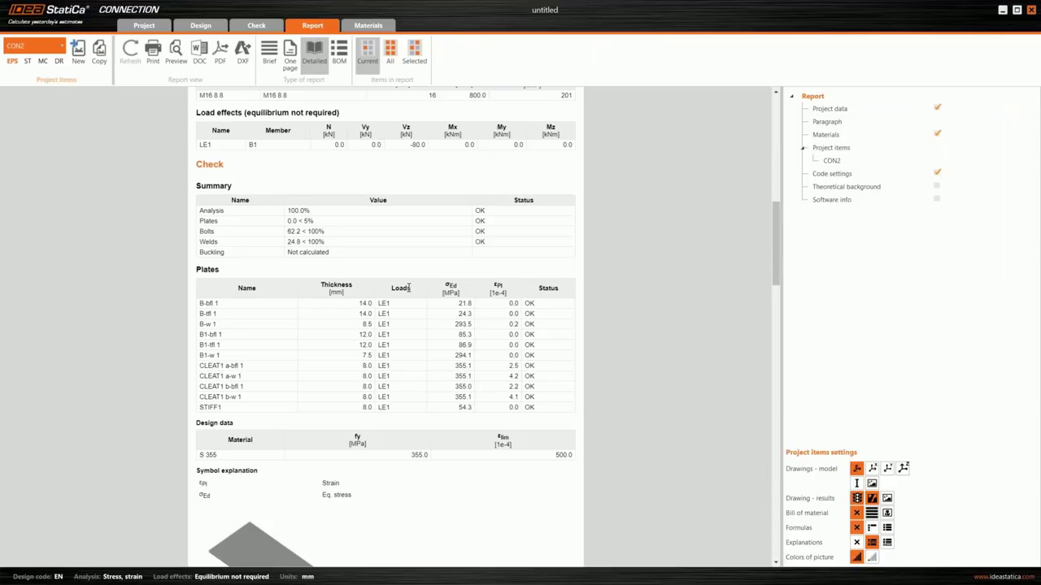
pyautogui.moveTo(778, 212); pyautogui.dragTo(778, 167)
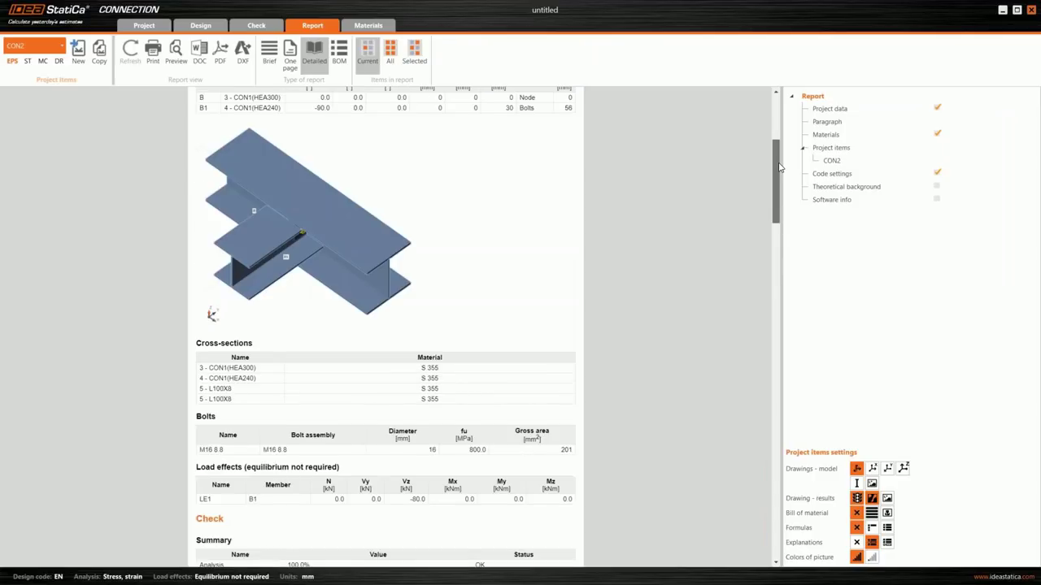
pyautogui.scroll(3, 778, 167)
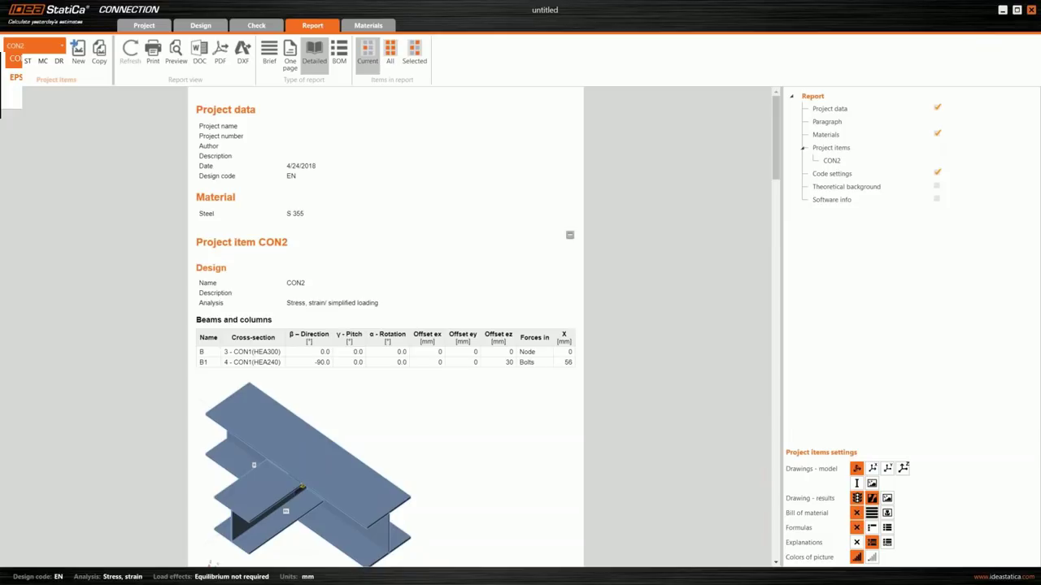
pyautogui.click(1, 84)
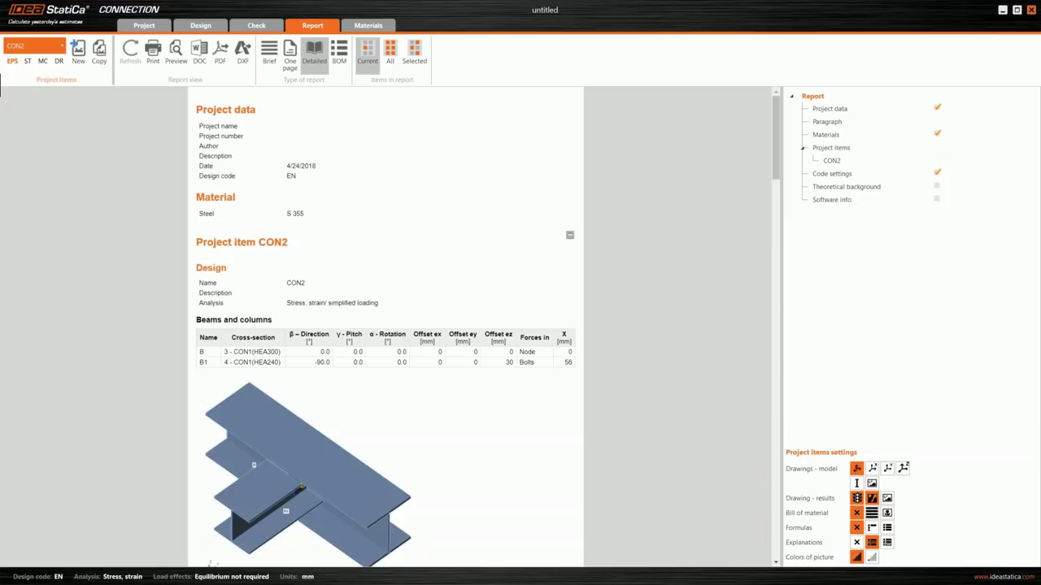
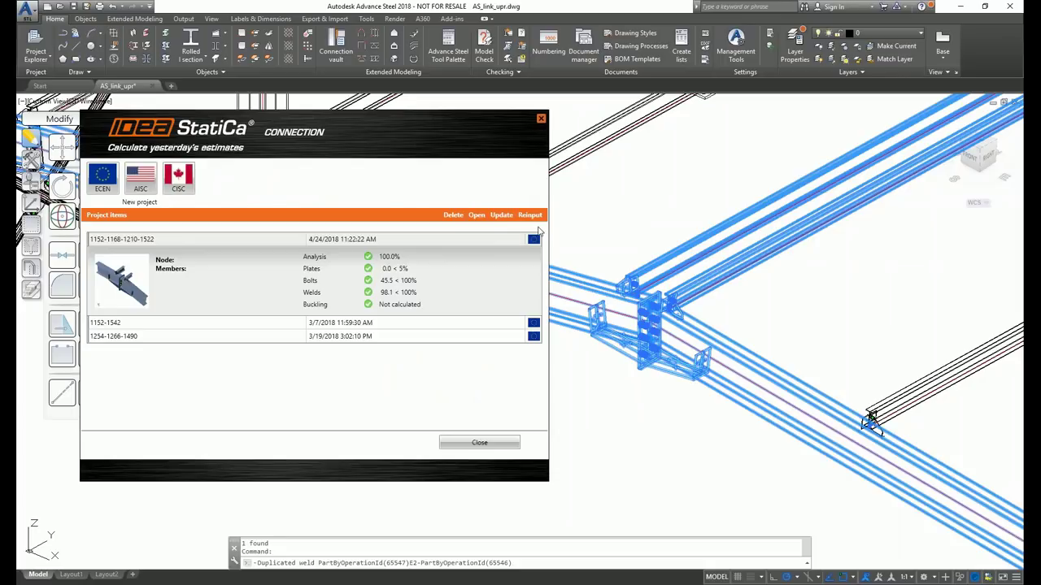
# Step: Switch from the connection project list in Advance Steel to the CON2 joint design in IDEA StatiCa Connection
pyautogui.click(535, 225)
pyautogui.moveTo(1030, 311)
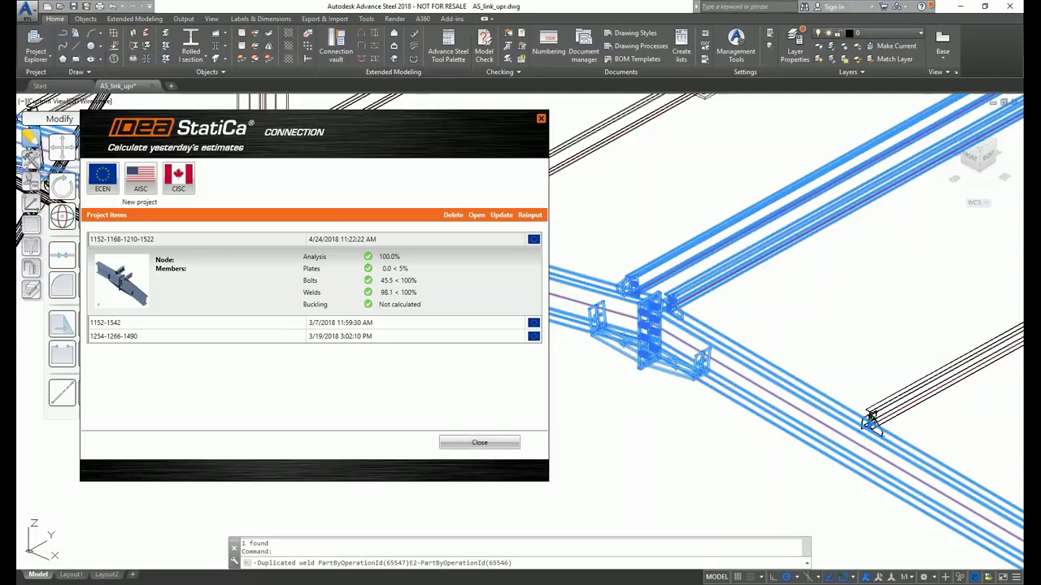
pyautogui.hotkey('alt', 'Tab')
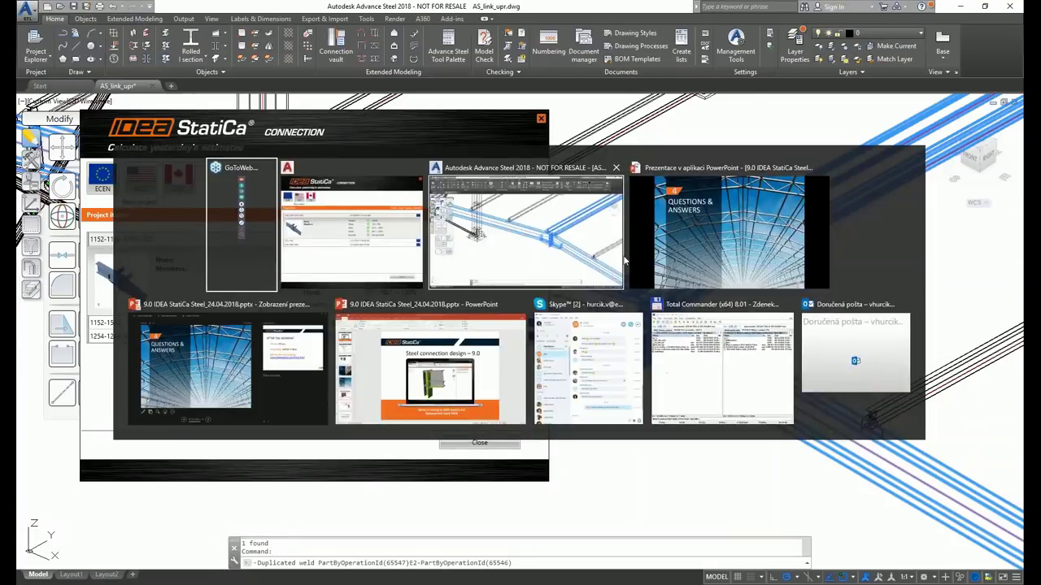
pyautogui.click(669, 255)
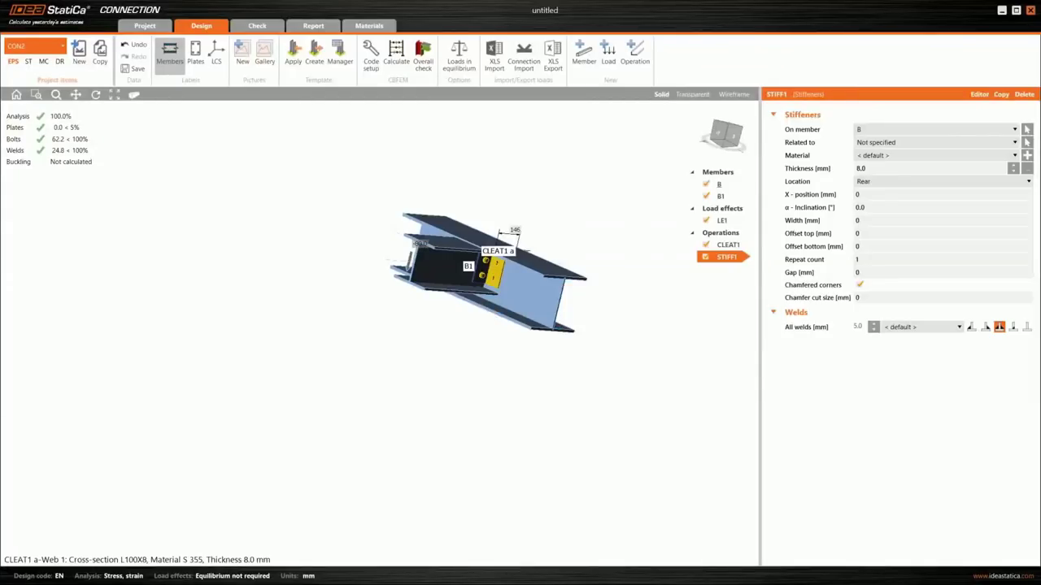
# Step: Copy the cleat joint CON2 as a new project item and set the copy's analysis type to stiffness (ST)
pyautogui.moveTo(479, 295); pyautogui.dragTo(562, 303, button='right')
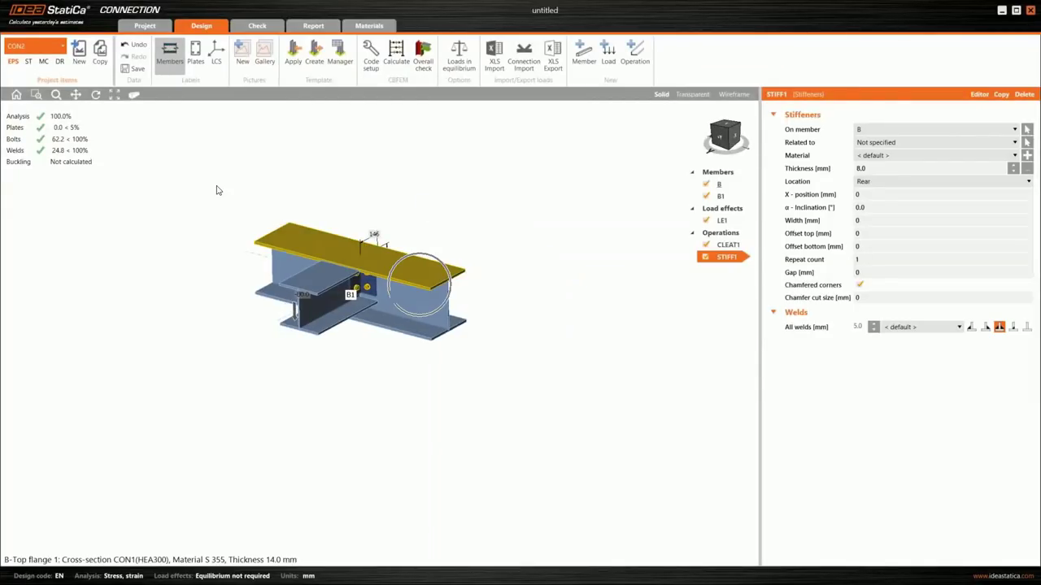
pyautogui.moveTo(218, 191); pyautogui.dragTo(275, 187, button='middle')
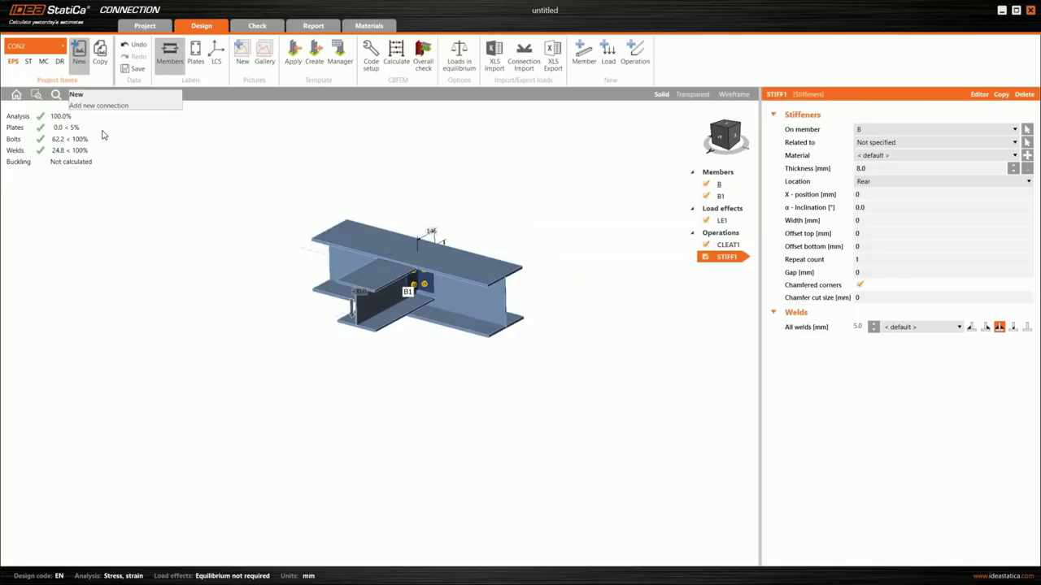
pyautogui.click(82, 62)
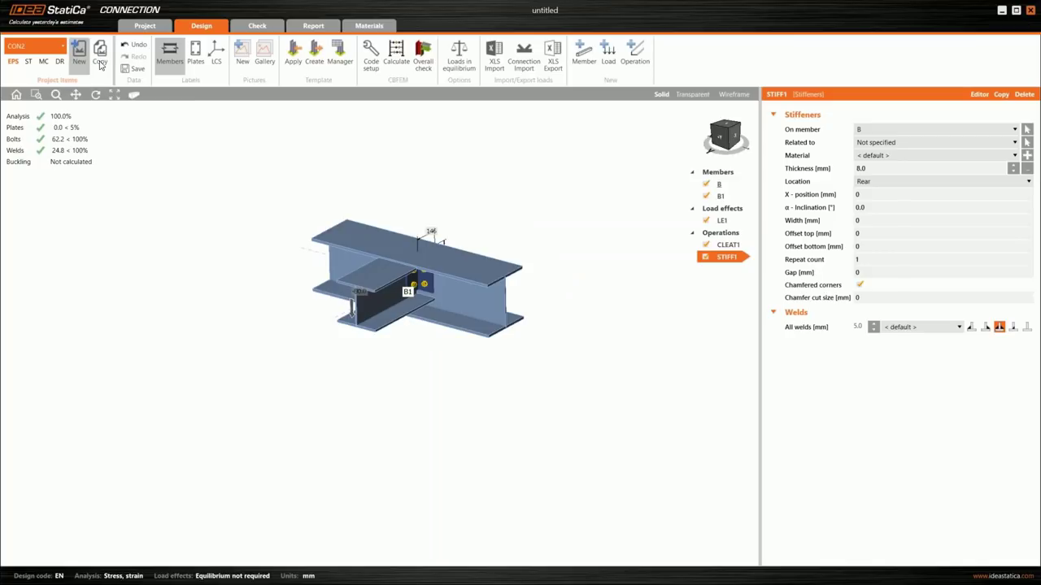
pyautogui.click(97, 63)
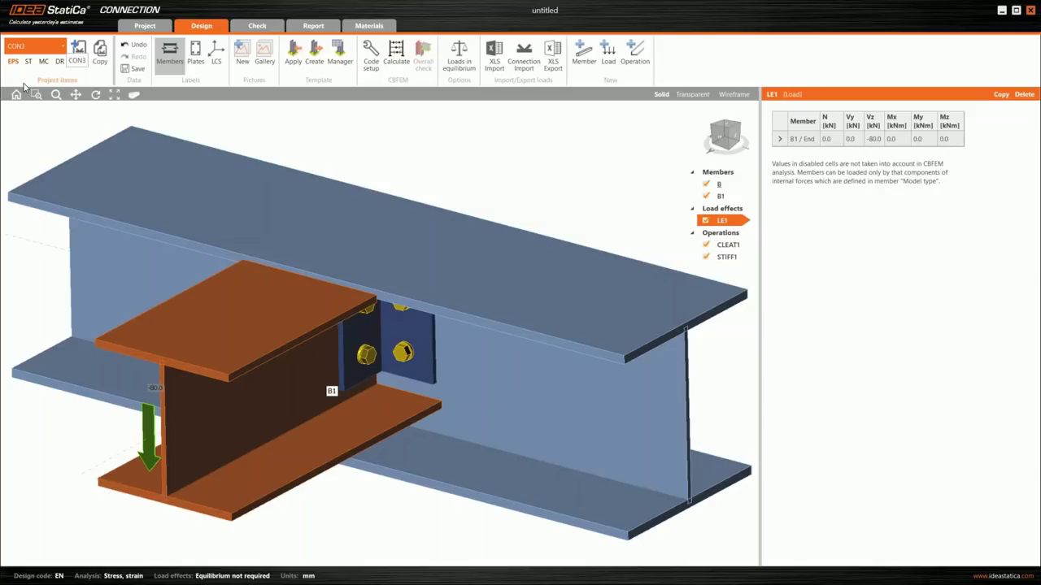
pyautogui.click(33, 45)
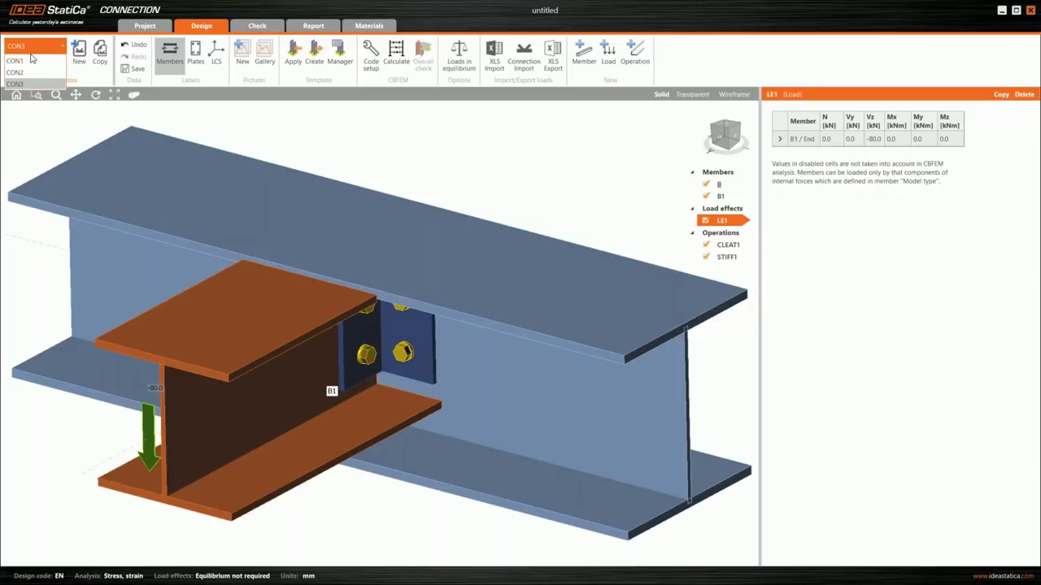
pyautogui.click(28, 61)
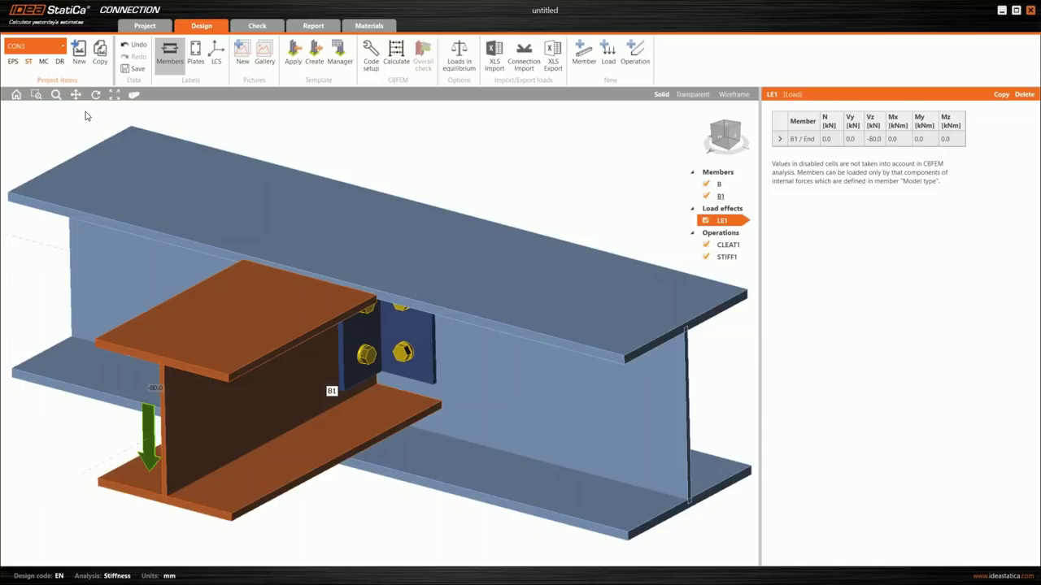
# Step: Review the connections in the project information's item list and open the haunched joint CON1
pyautogui.click(143, 25)
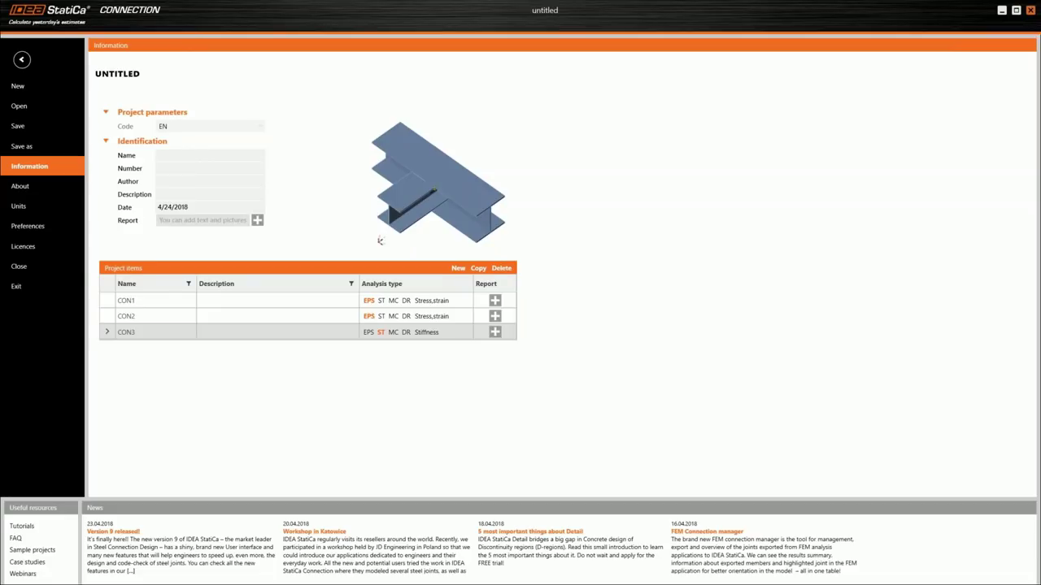
pyautogui.doubleClick(130, 331)
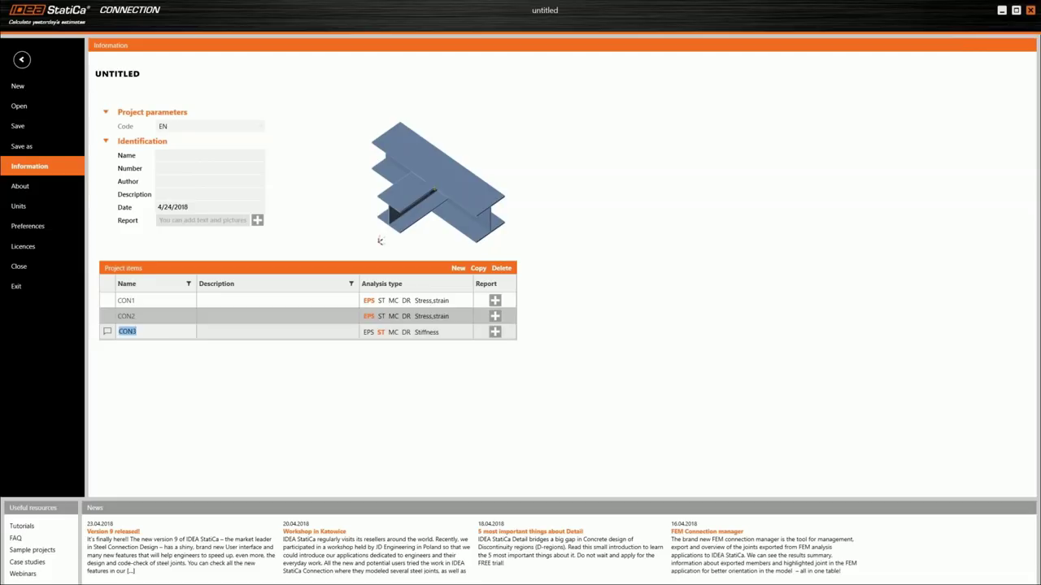
pyautogui.click(135, 316)
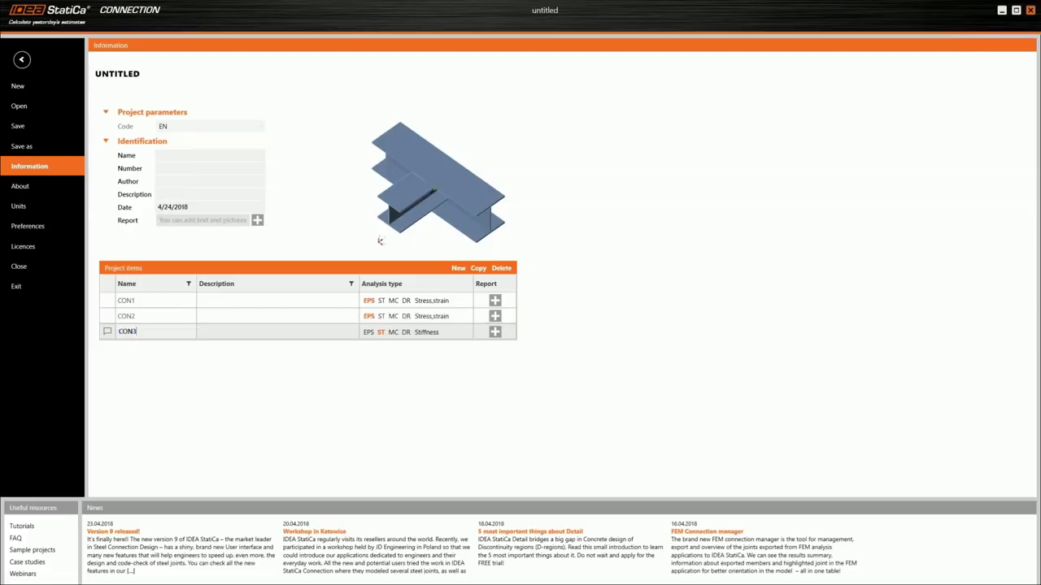
pyautogui.click(138, 304)
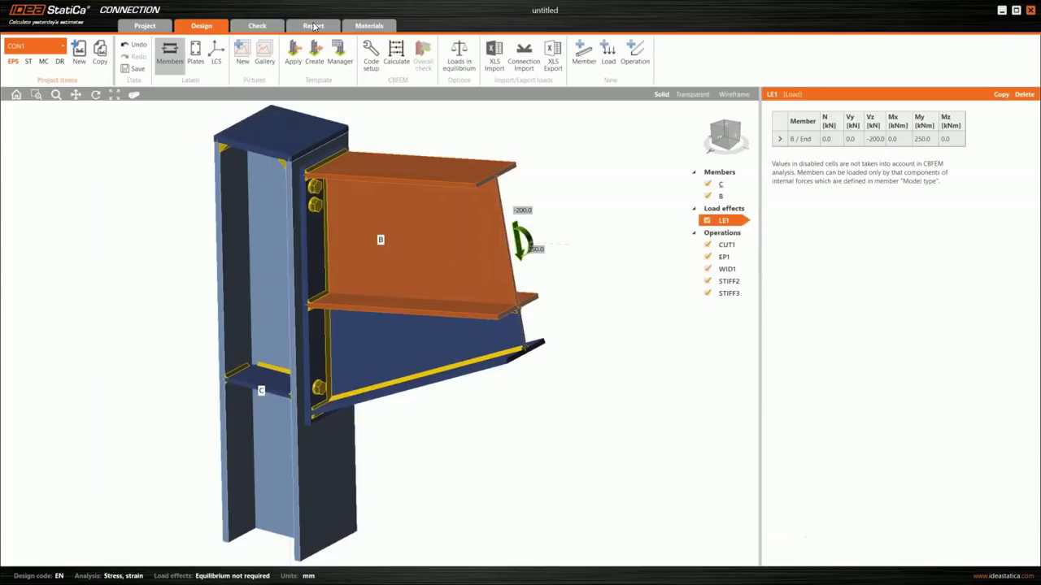
# Step: Open the detailed report of CON1 and look over its design data, joint drawing and check summary
pyautogui.click(313, 25)
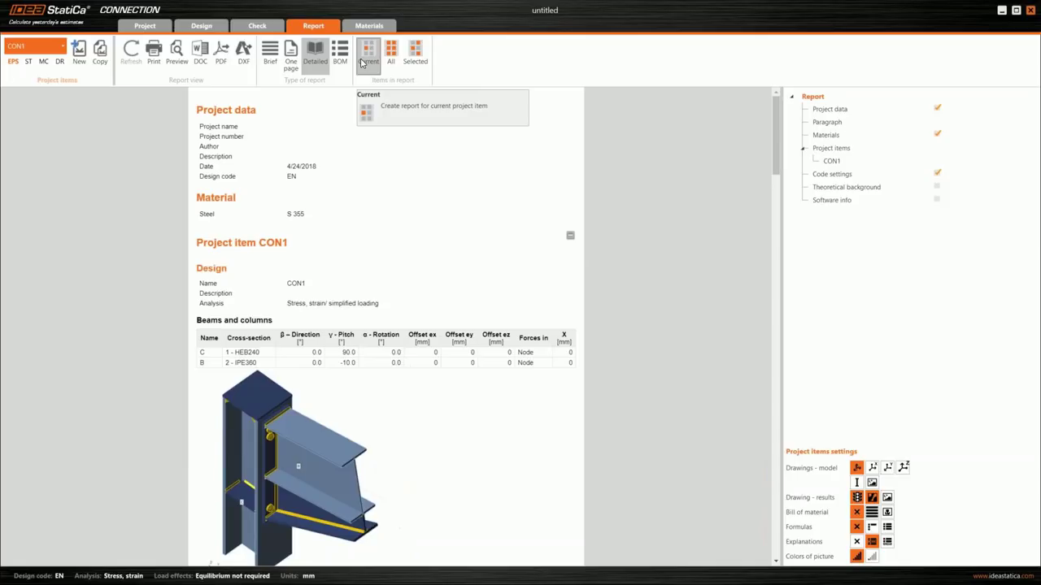
pyautogui.scroll(-3, 317, 277)
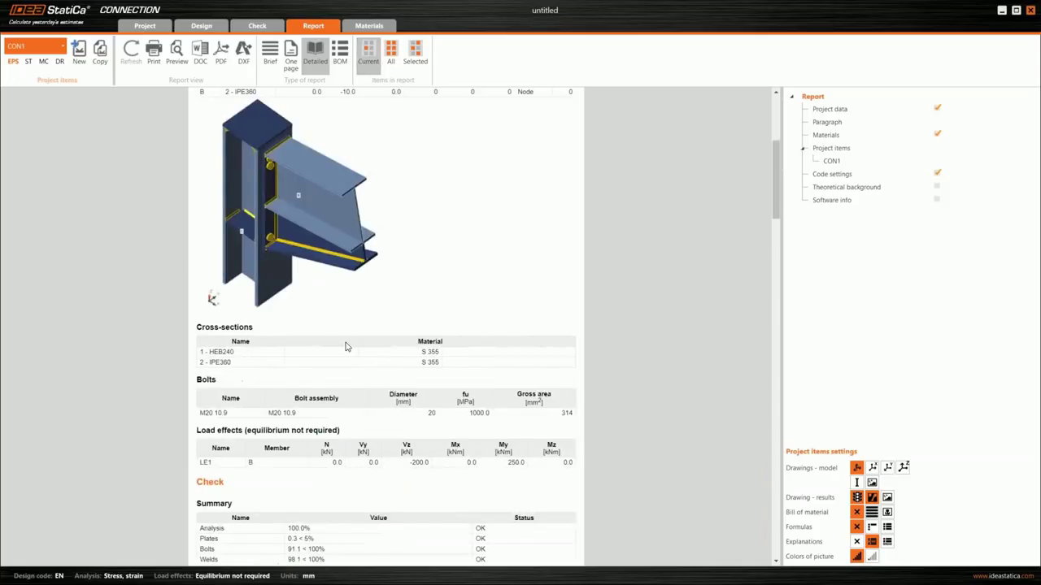
pyautogui.scroll(3, 346, 347)
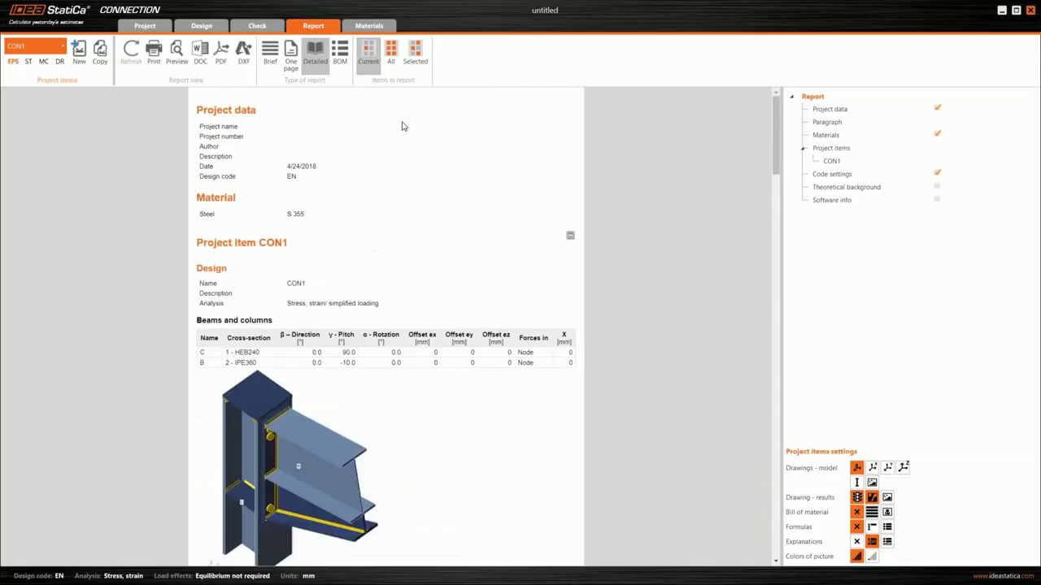
# Step: Set the report to cover selected project items and exclude CON3, keeping CON1 and CON2 included
pyautogui.click(414, 57)
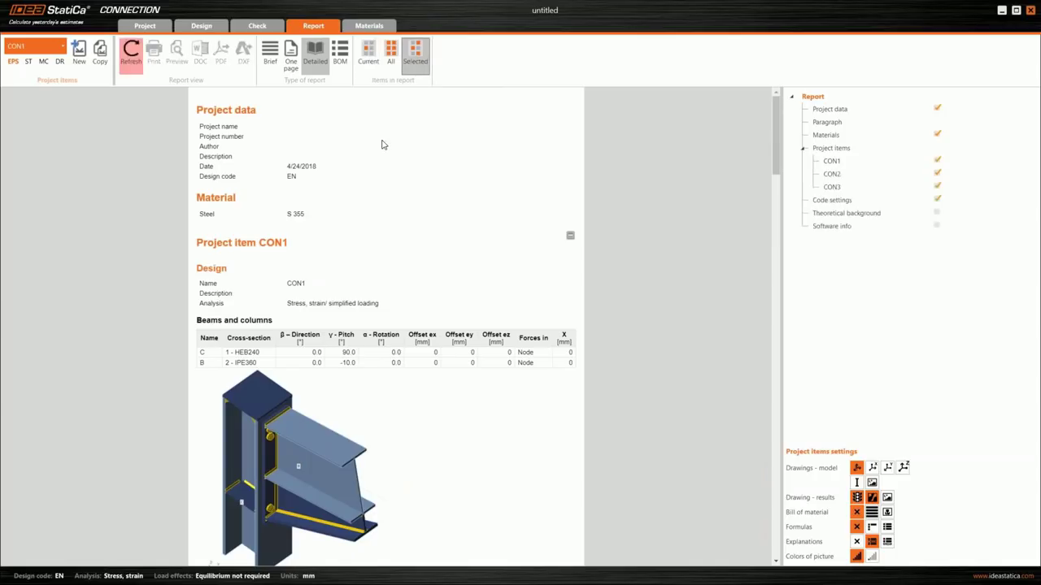
pyautogui.click(890, 167)
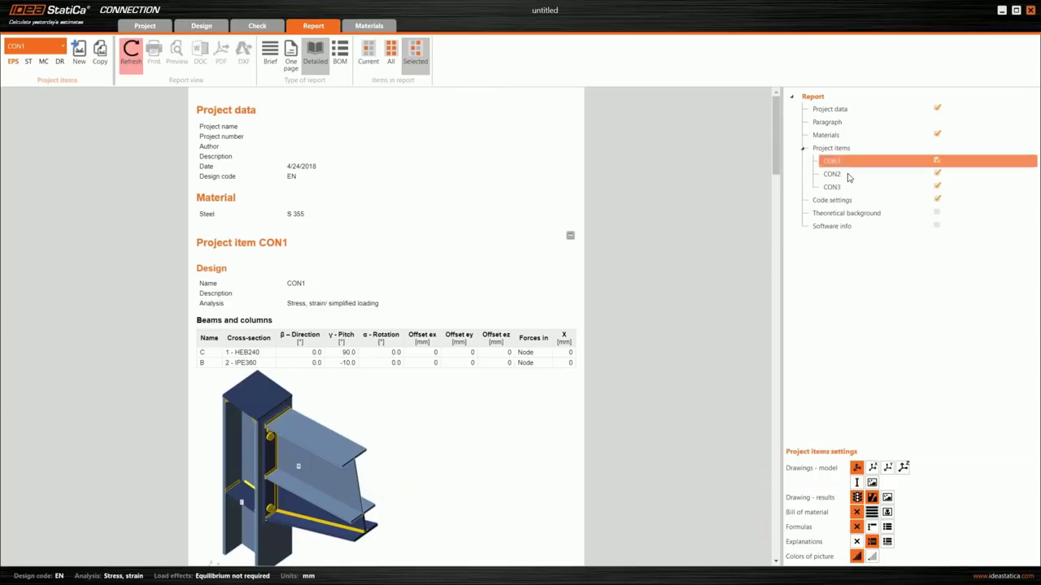
pyautogui.click(849, 176)
pyautogui.click(833, 122)
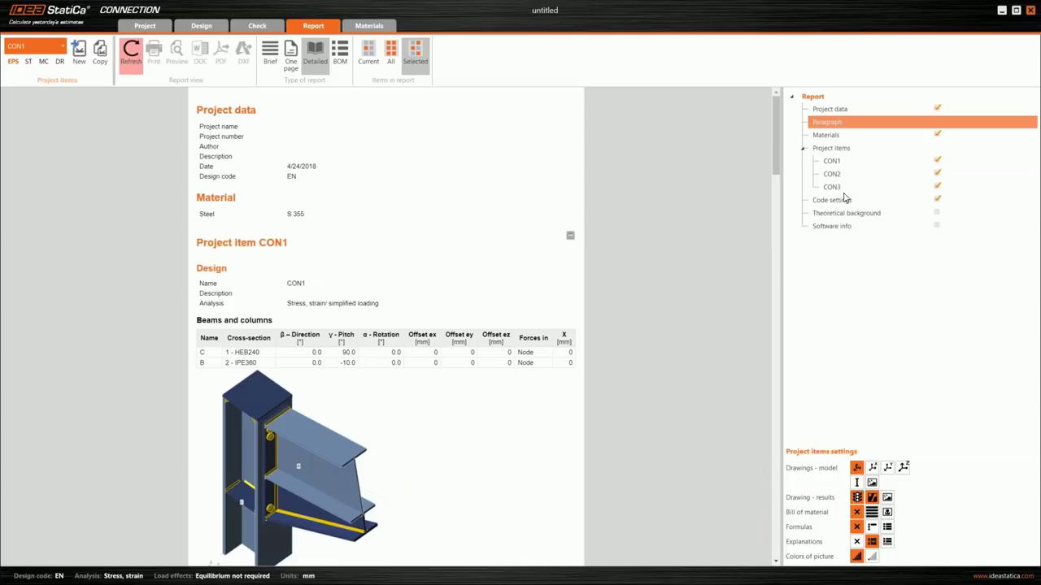
pyautogui.click(923, 189)
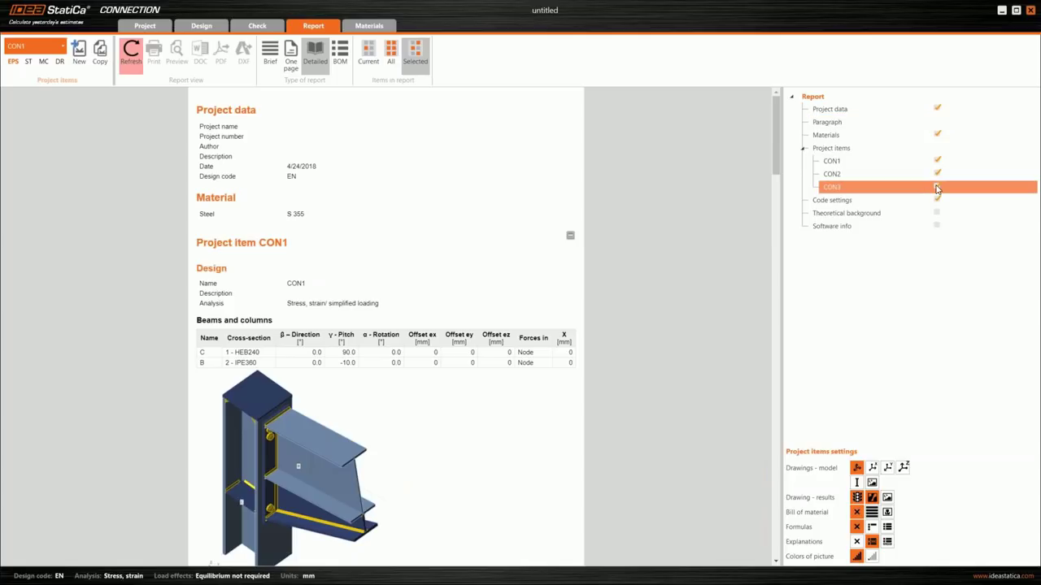
pyautogui.click(937, 187)
pyautogui.click(841, 176)
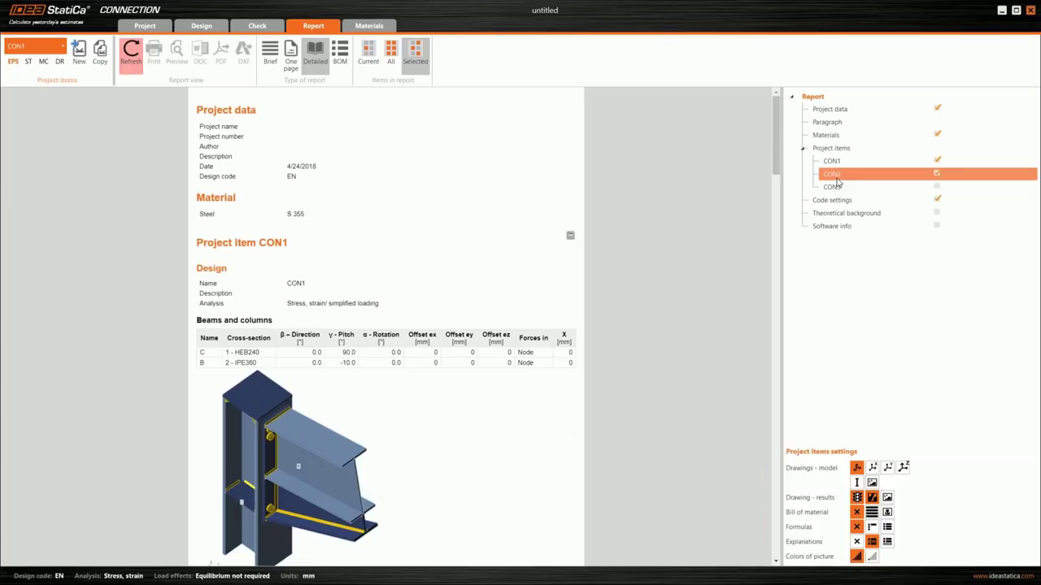
pyautogui.moveTo(836, 173); pyautogui.dragTo(860, 167)
pyautogui.click(842, 163)
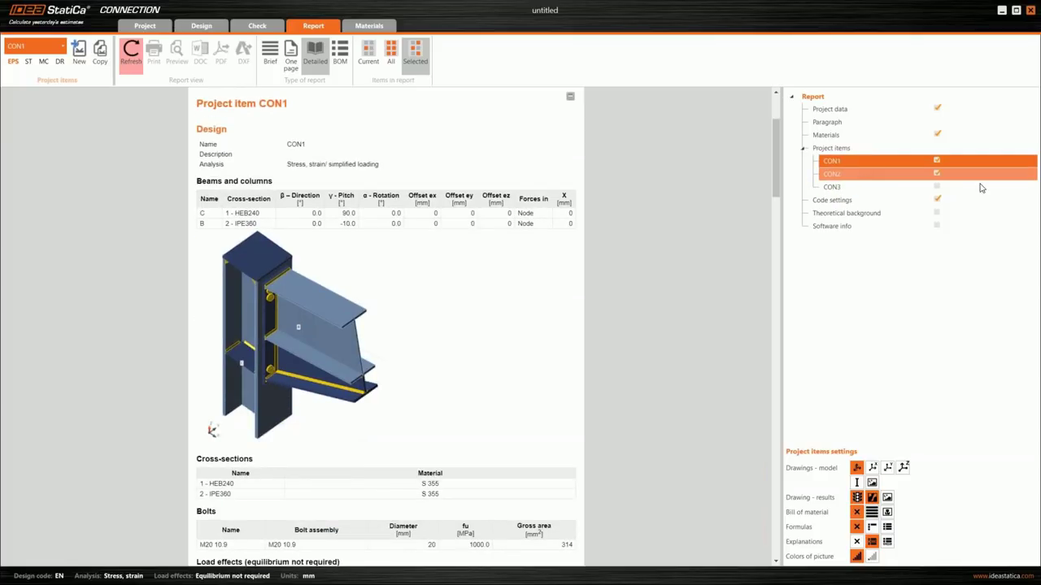
pyautogui.moveTo(976, 186); pyautogui.dragTo(871, 180)
pyautogui.click(871, 177)
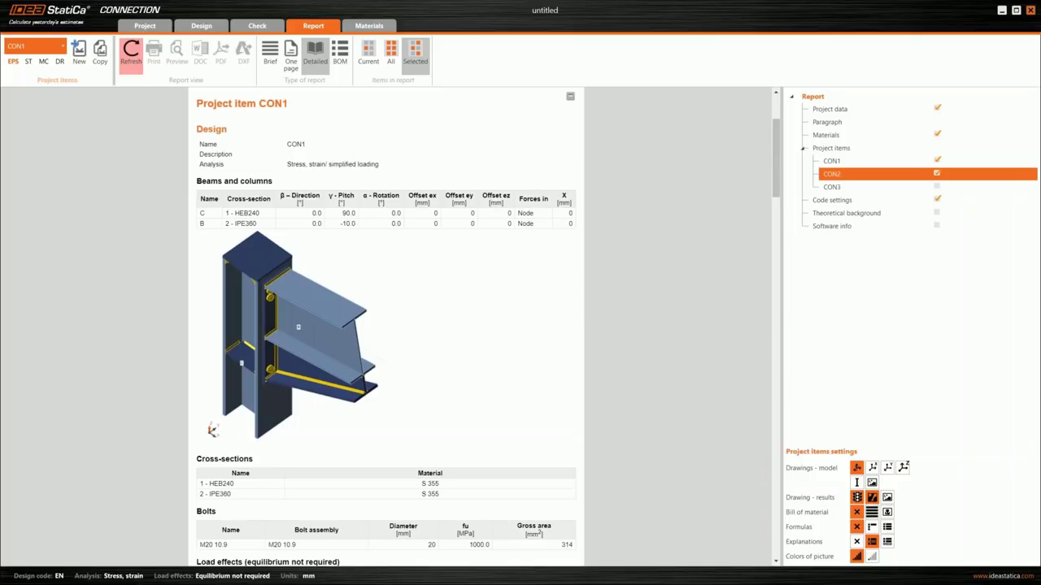
pyautogui.keyDown('ctrl'); pyautogui.click(869, 163); pyautogui.keyUp('ctrl')
# Step: Return to the CON1 joint design and view the overall check on the haunched beam-to-column model
pyautogui.click(187, 27)
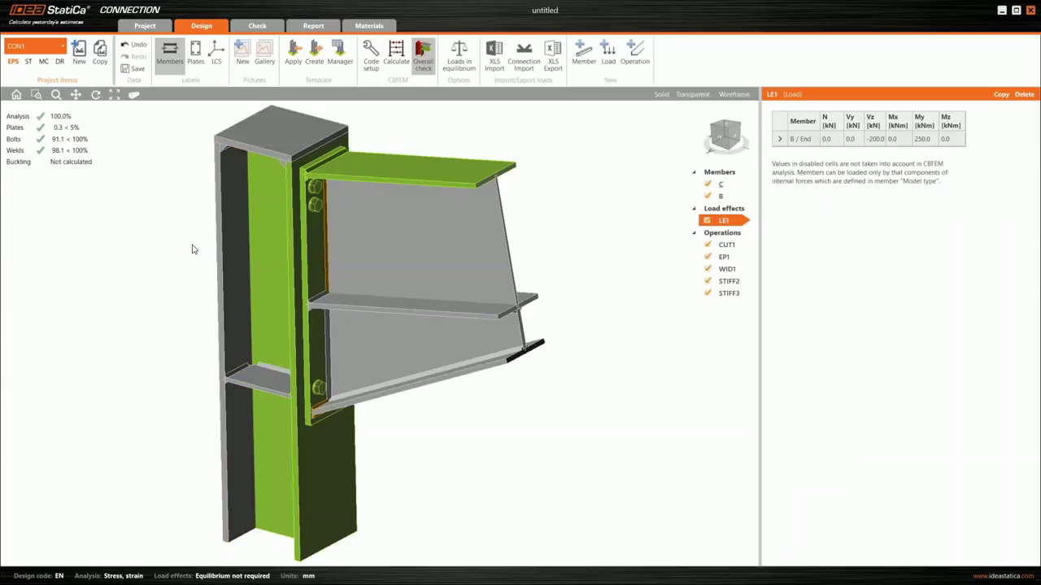
pyautogui.click(143, 27)
pyautogui.click(78, 54)
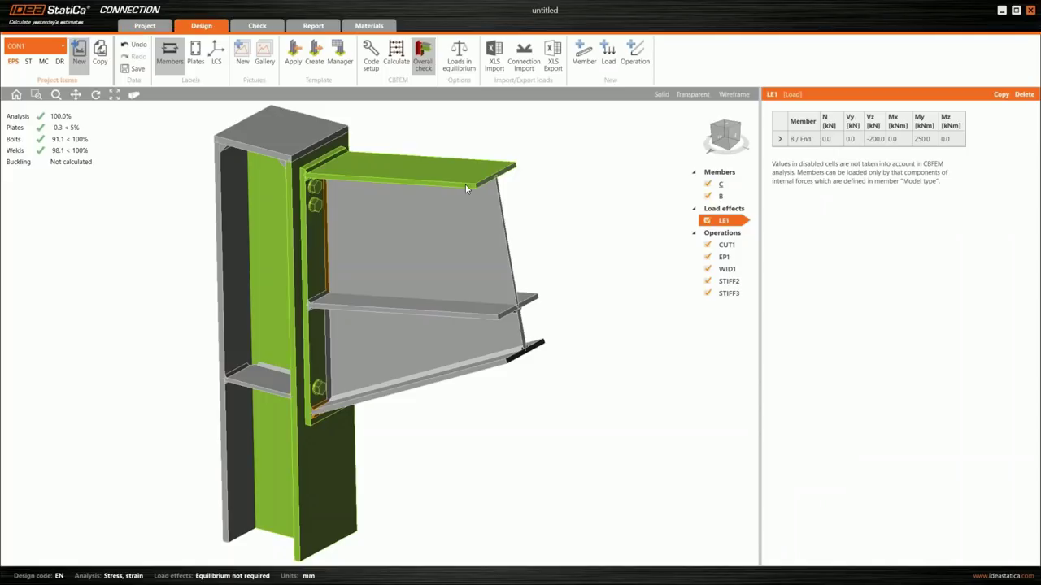